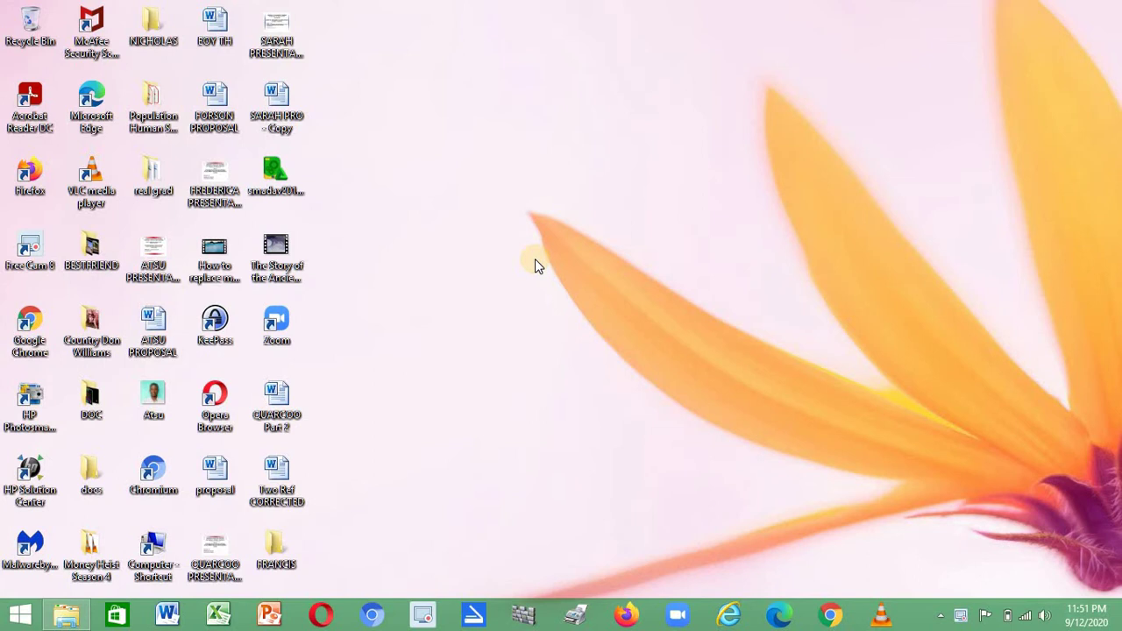
Show the shortcut menu for the QUARCOO Part 2 document on the desktop
{"action": "right_click", "coordinate": [295, 401]}
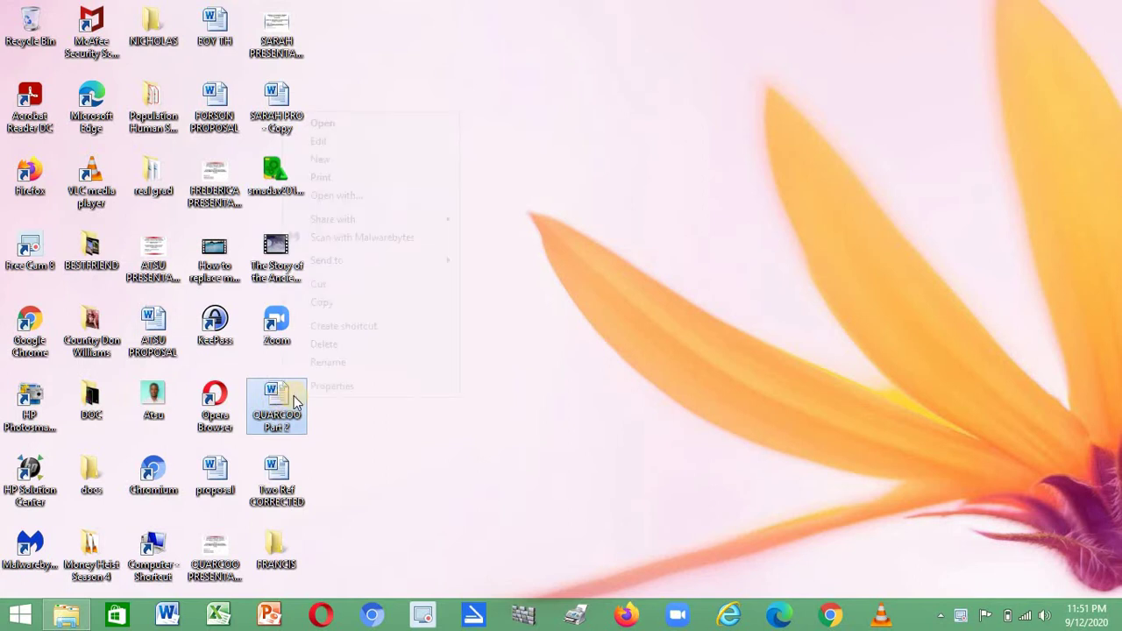
Open QUARCOO Part 2 in Word and view its Info and Print pages
{"action": "left_click", "coordinate": [322, 122]}
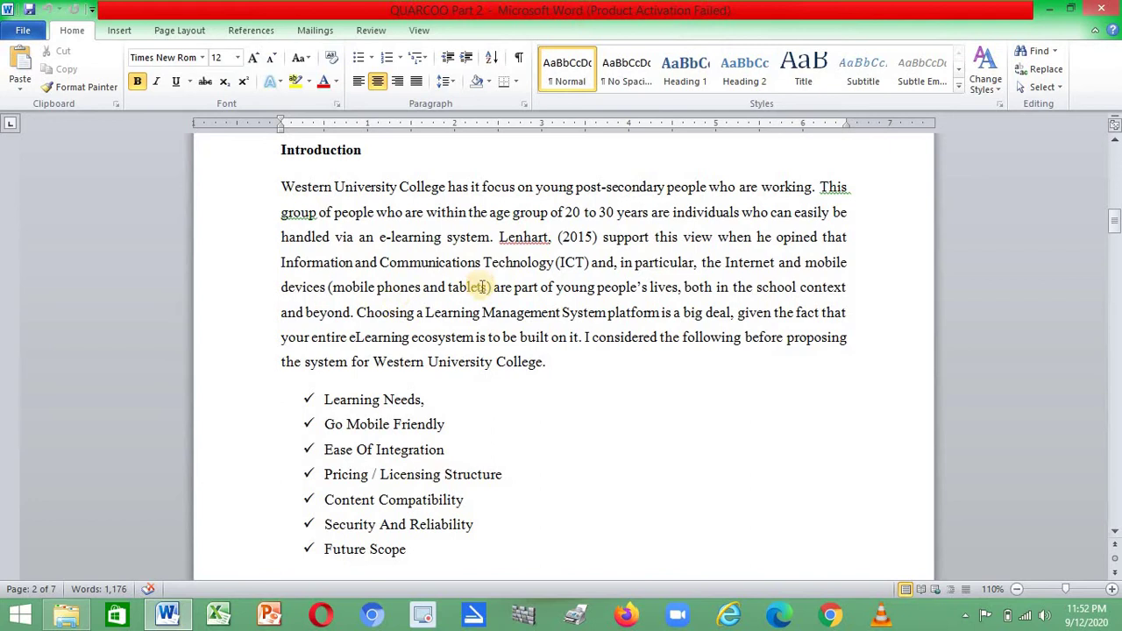
{"action": "left_click", "coordinate": [30, 33]}
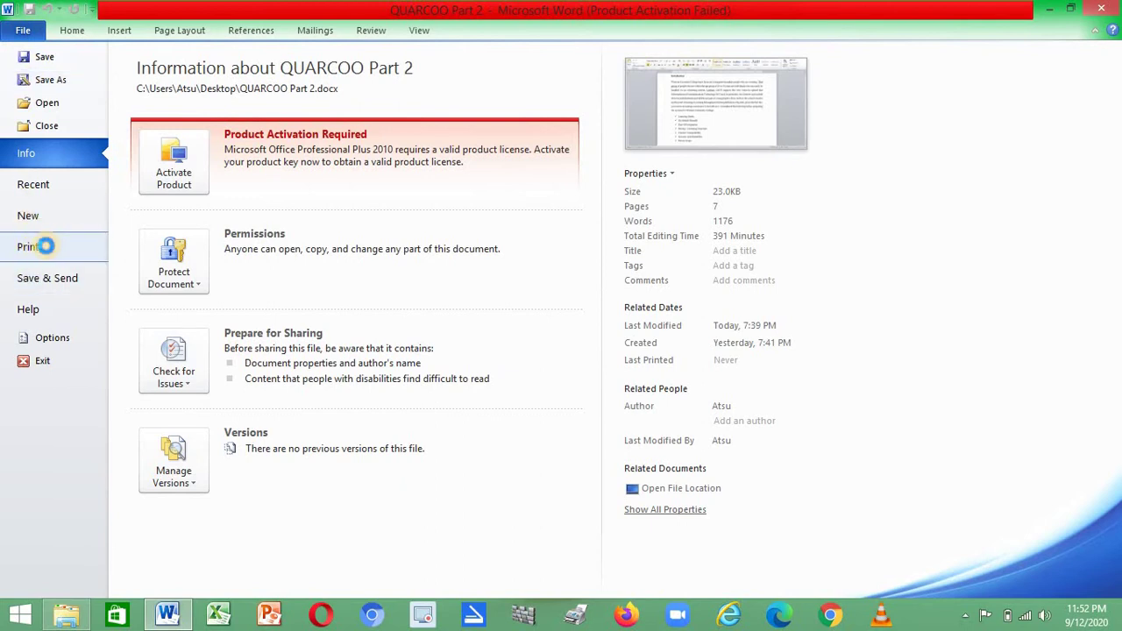
{"action": "left_click", "coordinate": [44, 247]}
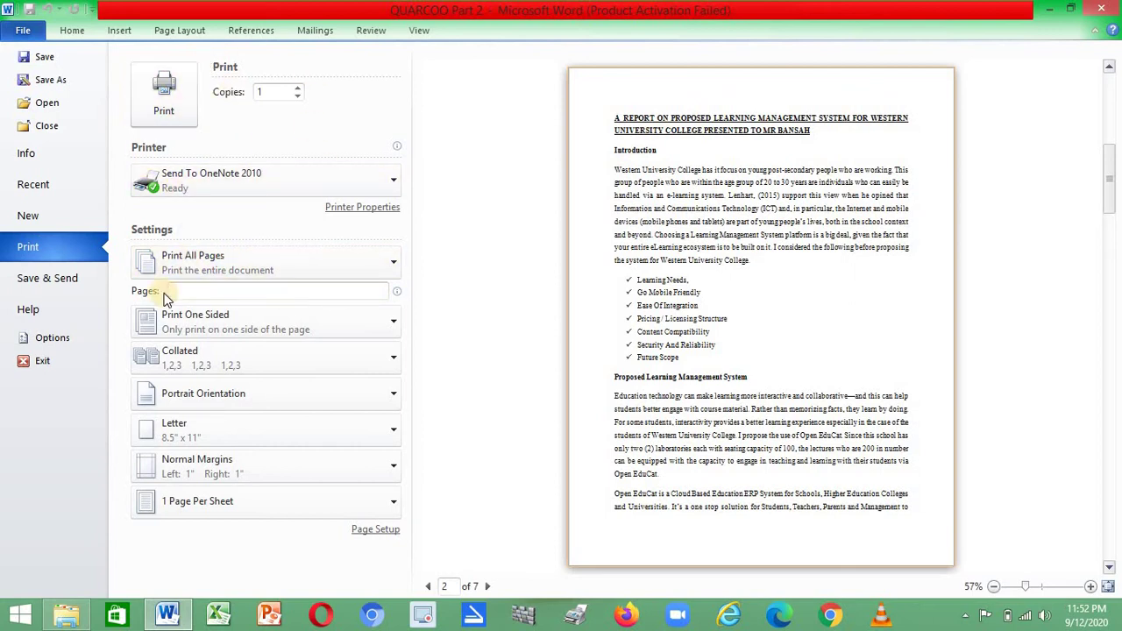
Return to the document, scroll to page 2, and reopen print settings with Ctrl+P
{"action": "left_click", "coordinate": [25, 30]}
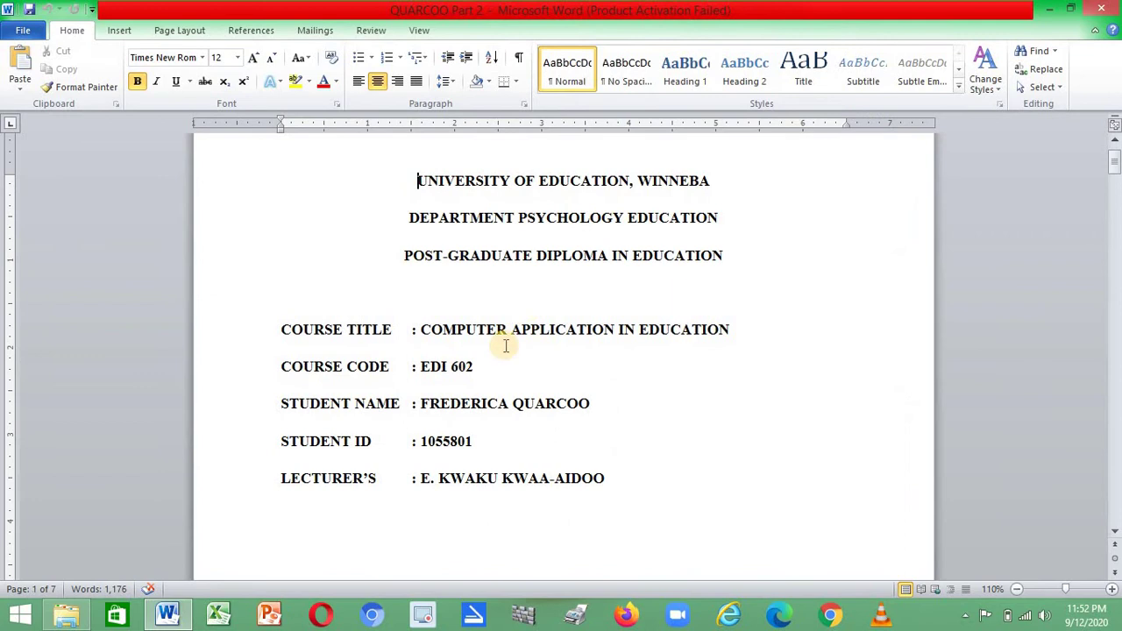
{"action": "scroll", "coordinate": [469, 344], "scroll_direction": "down", "scroll_amount": 5}
{"action": "scroll", "coordinate": [458, 348], "scroll_direction": "down", "scroll_amount": 5}
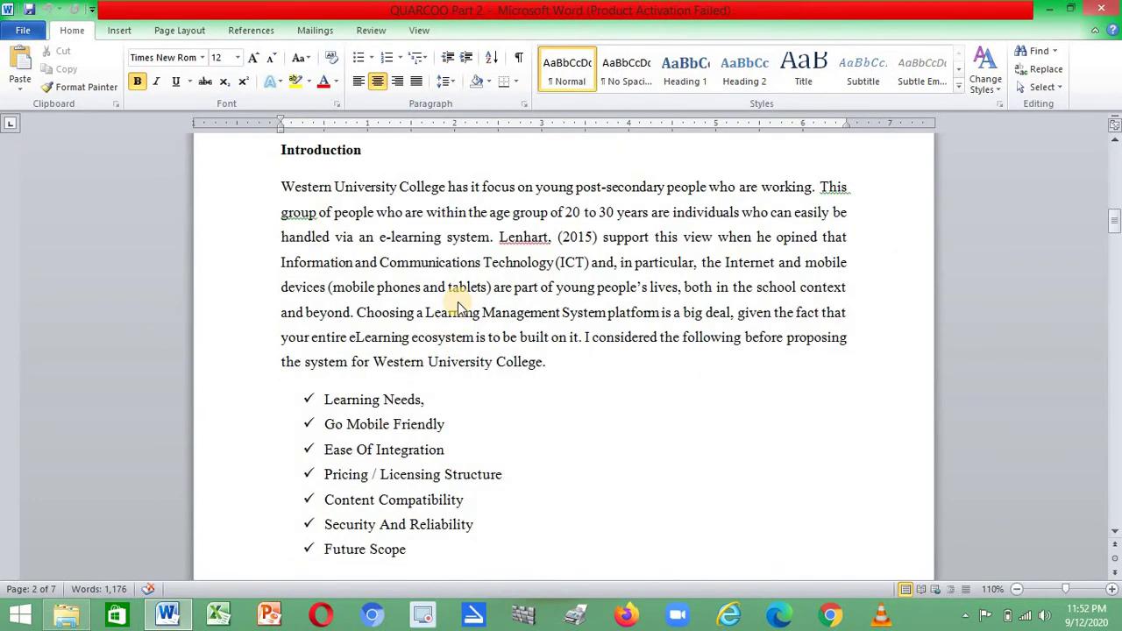
{"action": "key", "text": "ctrl+p"}
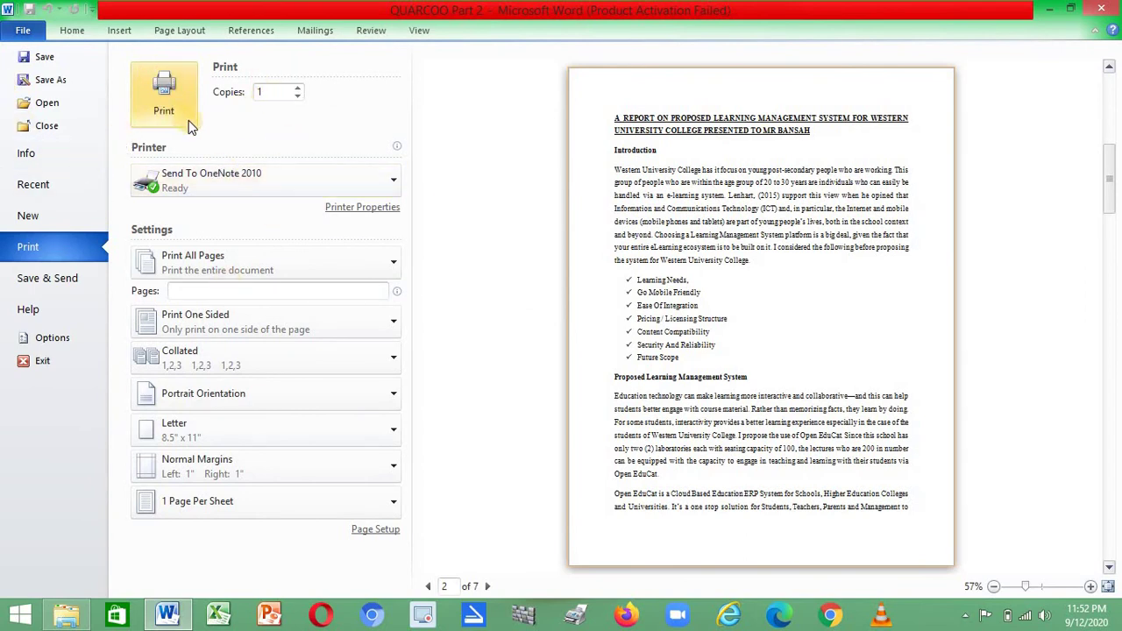
{"action": "left_click", "coordinate": [274, 88]}
{"action": "left_click", "coordinate": [489, 586]}
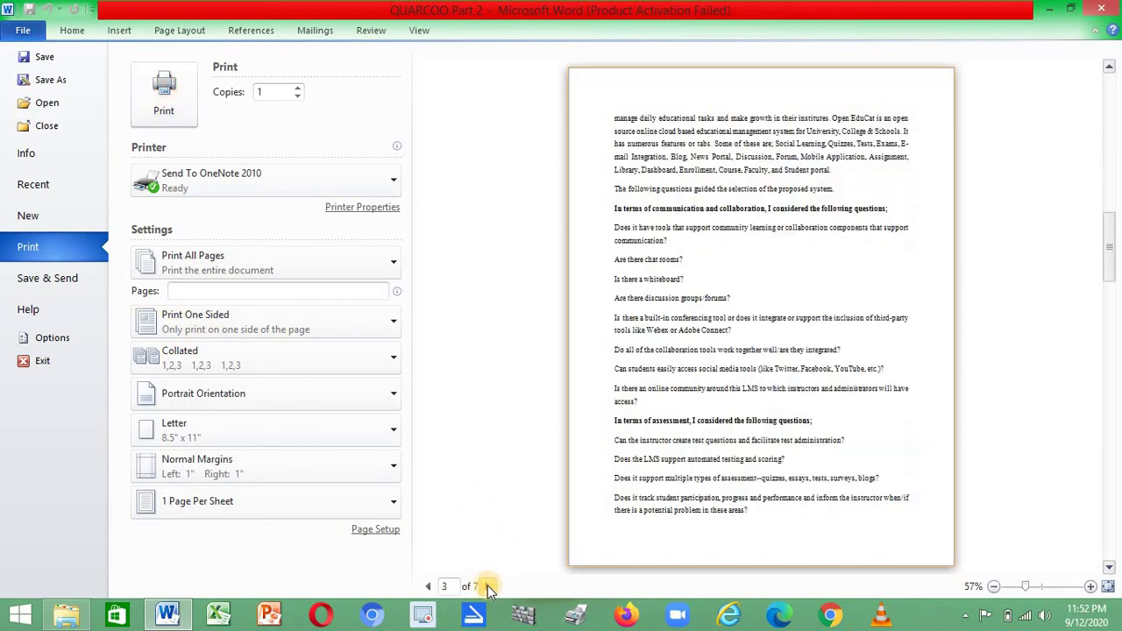
{"action": "left_click", "coordinate": [429, 586]}
{"action": "left_click", "coordinate": [428, 586]}
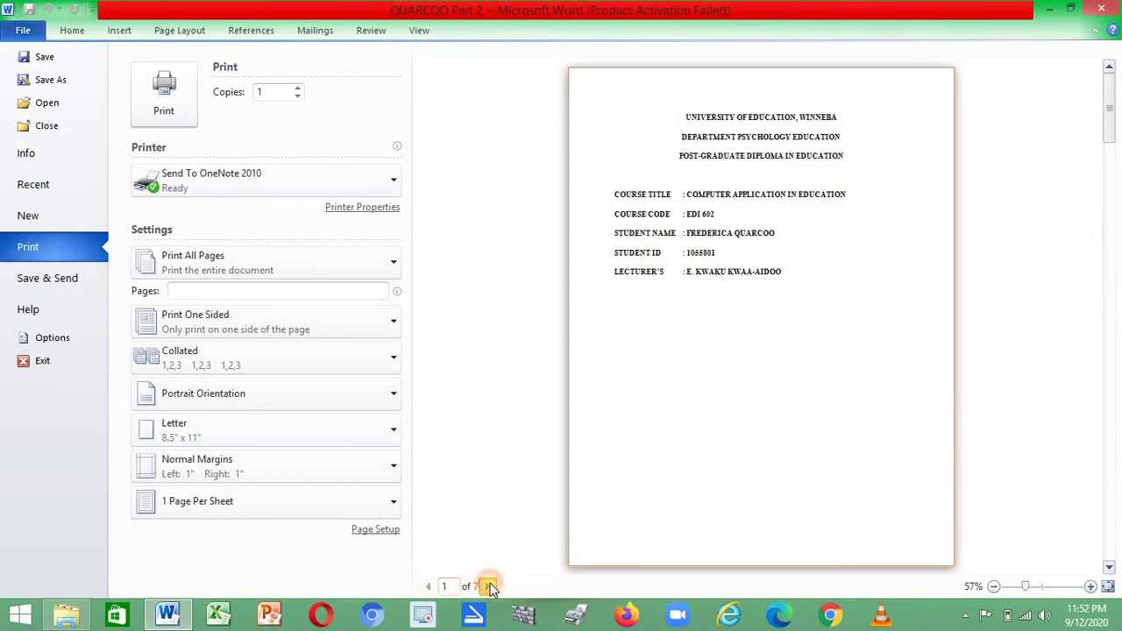
{"action": "left_click", "coordinate": [486, 586]}
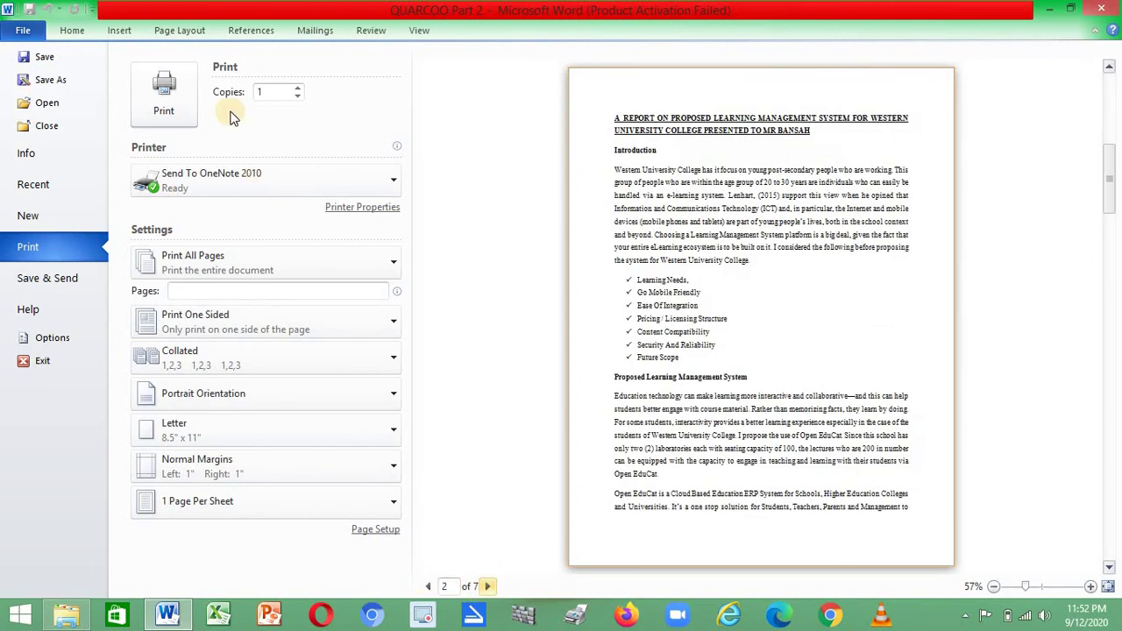
Raise the Copies count with the spin arrows, then replace it by typing 50
{"action": "left_click", "coordinate": [298, 87]}
{"action": "double_click", "coordinate": [275, 91]}
{"action": "left_click", "coordinate": [298, 88]}
{"action": "left_click", "coordinate": [280, 91]}
{"action": "left_click", "coordinate": [298, 88]}
{"action": "left_click", "coordinate": [298, 88]}
{"action": "left_click", "coordinate": [298, 88]}
{"action": "left_click", "coordinate": [298, 88]}
{"action": "left_click", "coordinate": [298, 88]}
{"action": "left_click", "coordinate": [273, 93]}
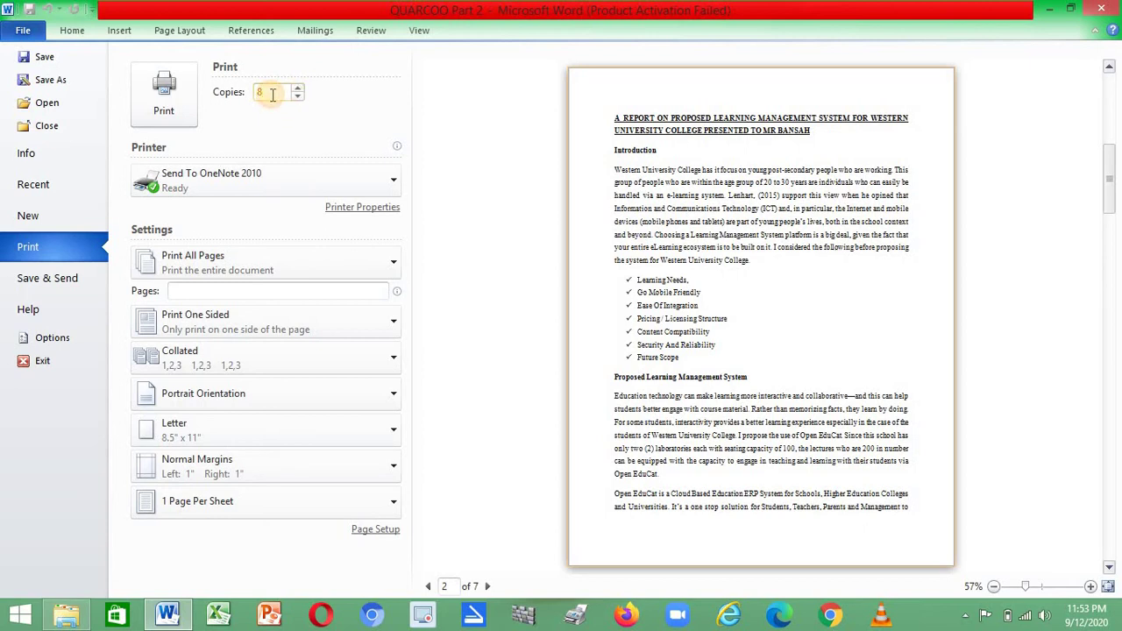
{"action": "key", "text": "BackSpace"}
{"action": "type", "text": "50"}
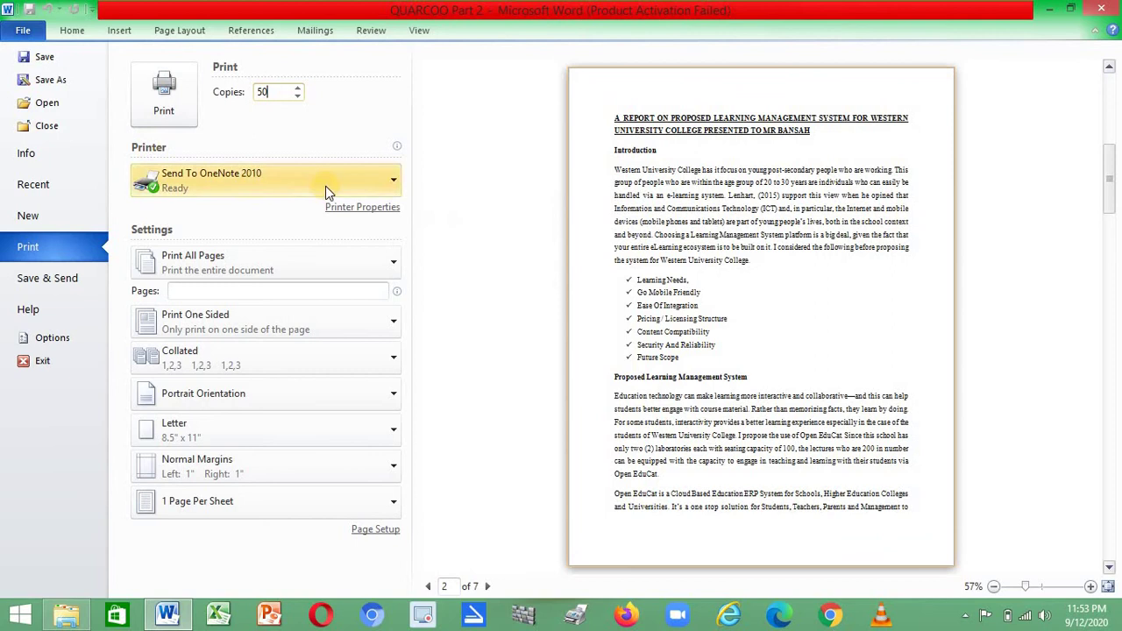
Select Hewlett-Packard HP LaserJet P2055d as the printer
{"action": "left_click", "coordinate": [393, 184]}
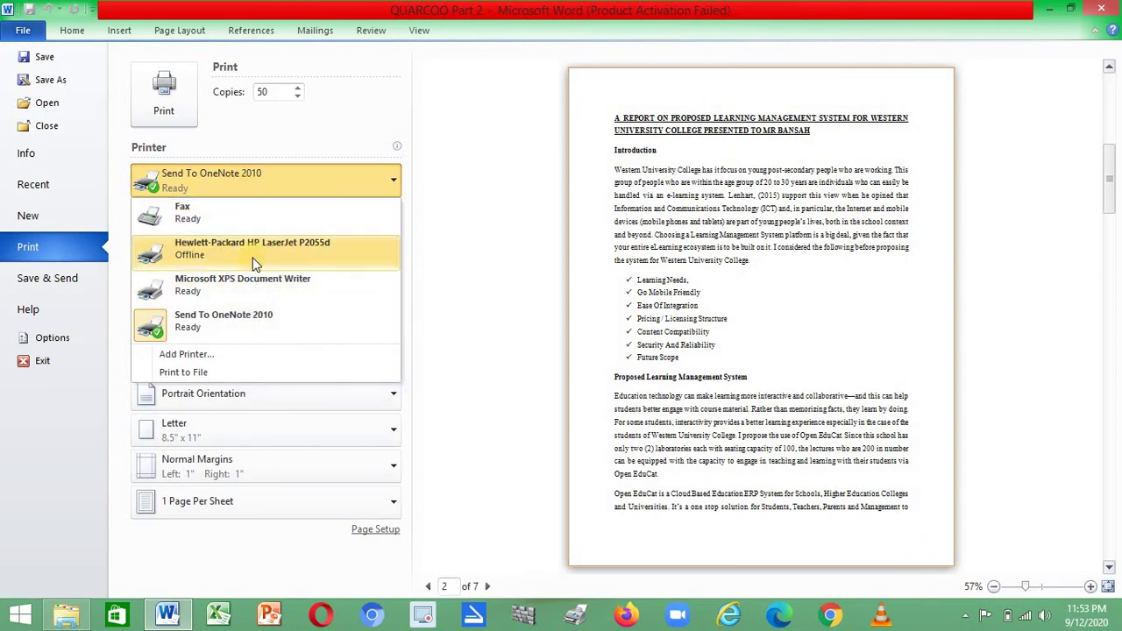
{"action": "left_click", "coordinate": [226, 255]}
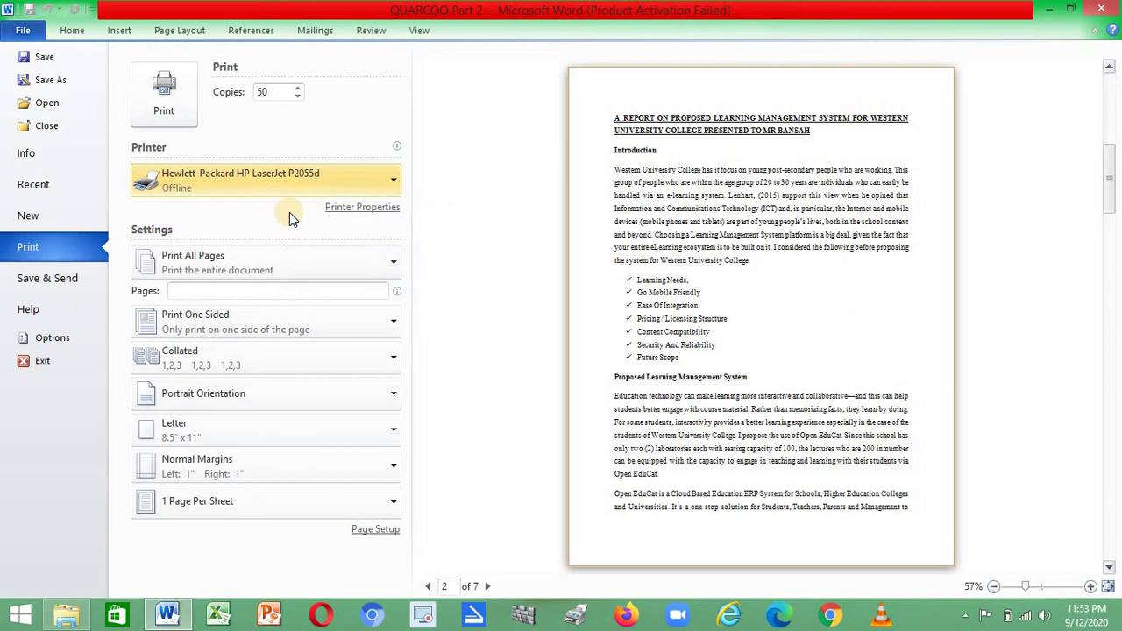
{"action": "mouse_move", "coordinate": [172, 193]}
Open and dismiss the Print All Pages range options without changing anything
{"action": "left_click", "coordinate": [387, 266]}
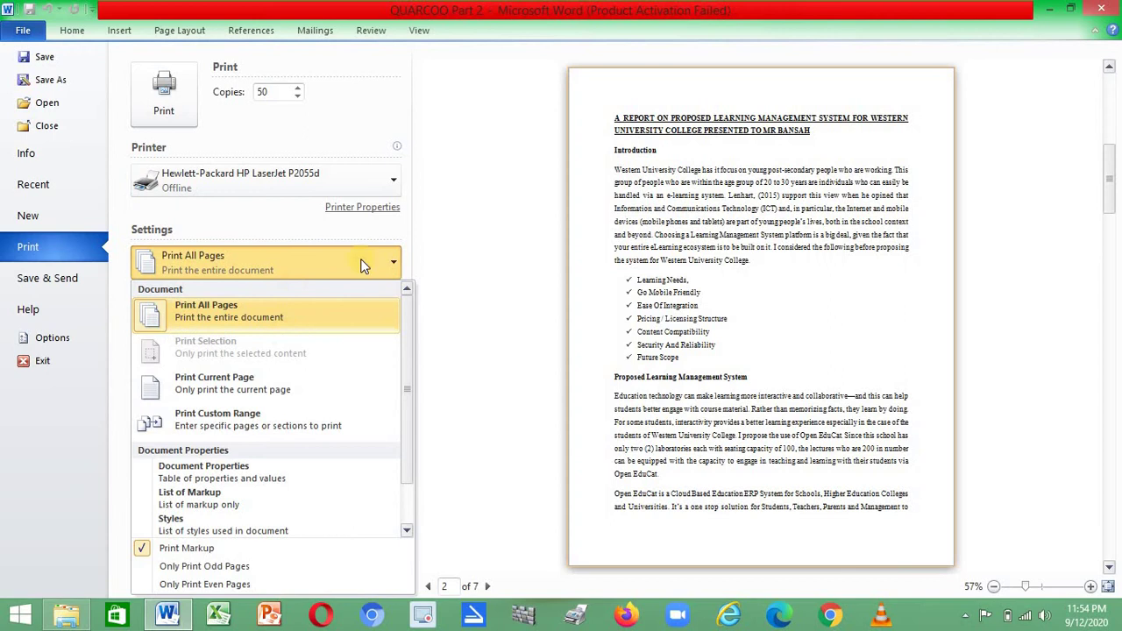
{"action": "left_click", "coordinate": [218, 258]}
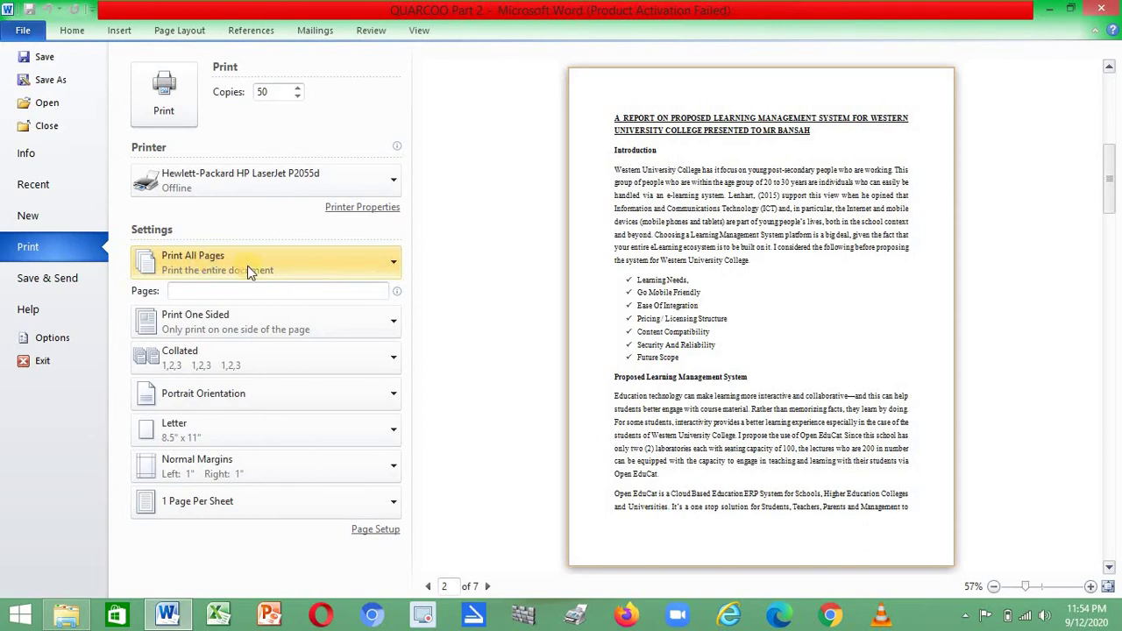
{"action": "left_click", "coordinate": [367, 266]}
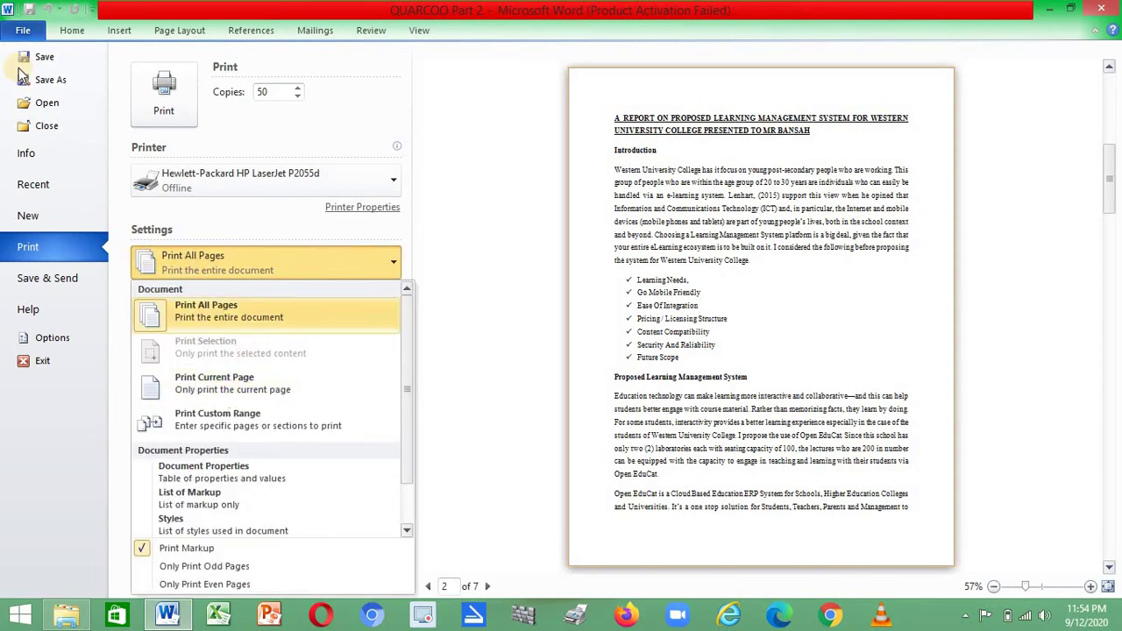
{"action": "left_click", "coordinate": [14, 33]}
Go back to the document, place the caret on page 3, and reopen print settings
{"action": "left_click", "coordinate": [14, 33]}
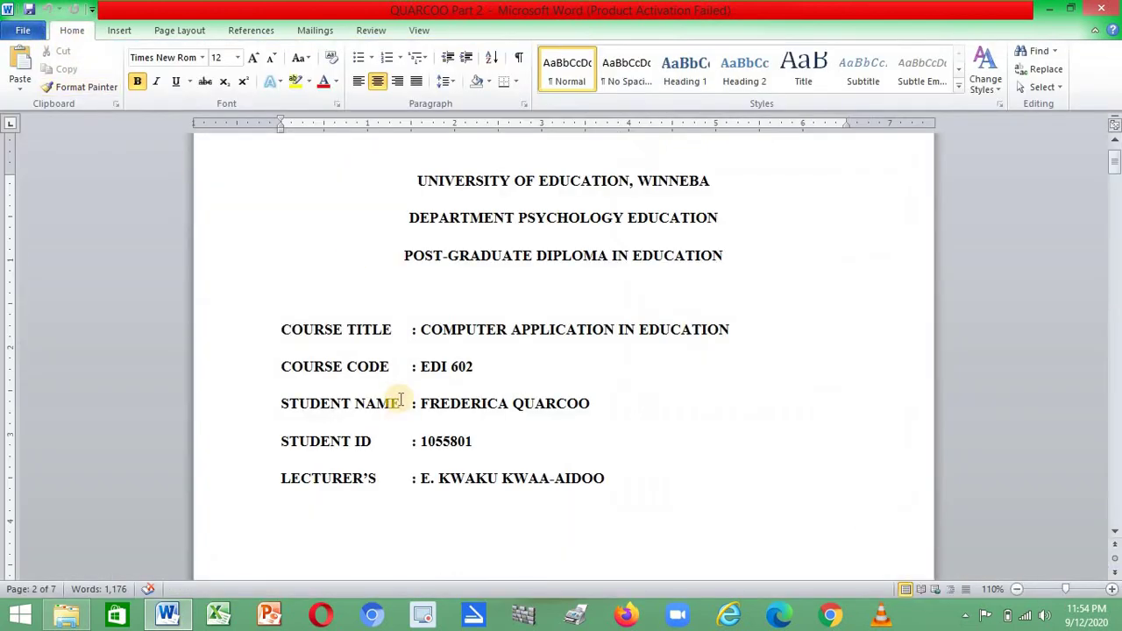
{"action": "scroll", "coordinate": [378, 328], "scroll_direction": "down", "scroll_amount": 15}
{"action": "scroll", "coordinate": [373, 326], "scroll_direction": "down", "scroll_amount": 18}
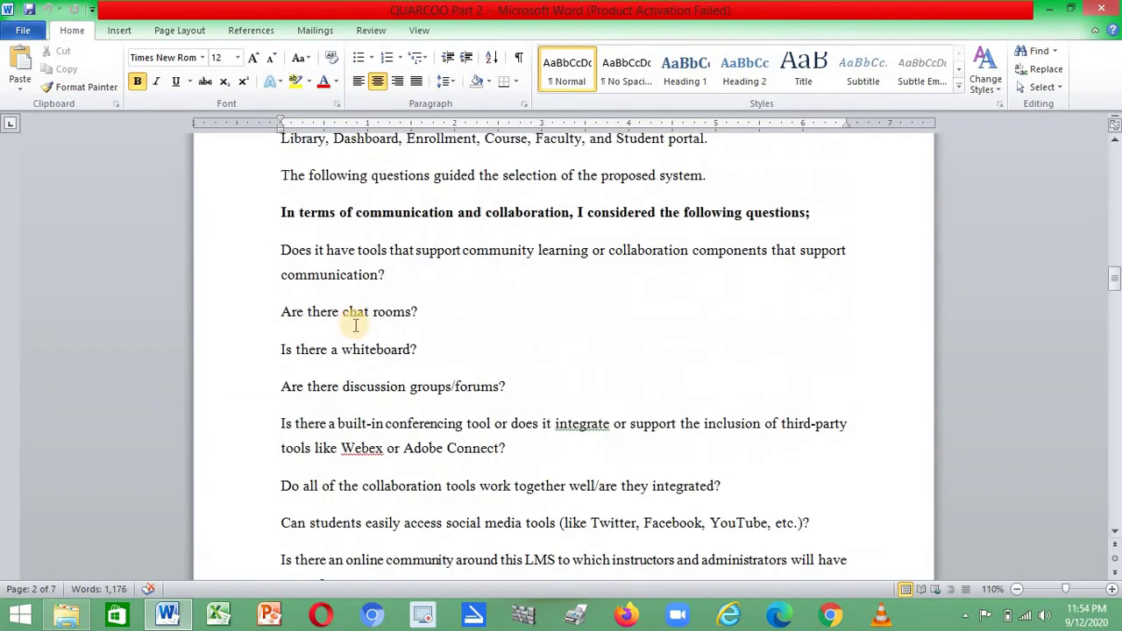
{"action": "left_click", "coordinate": [374, 316]}
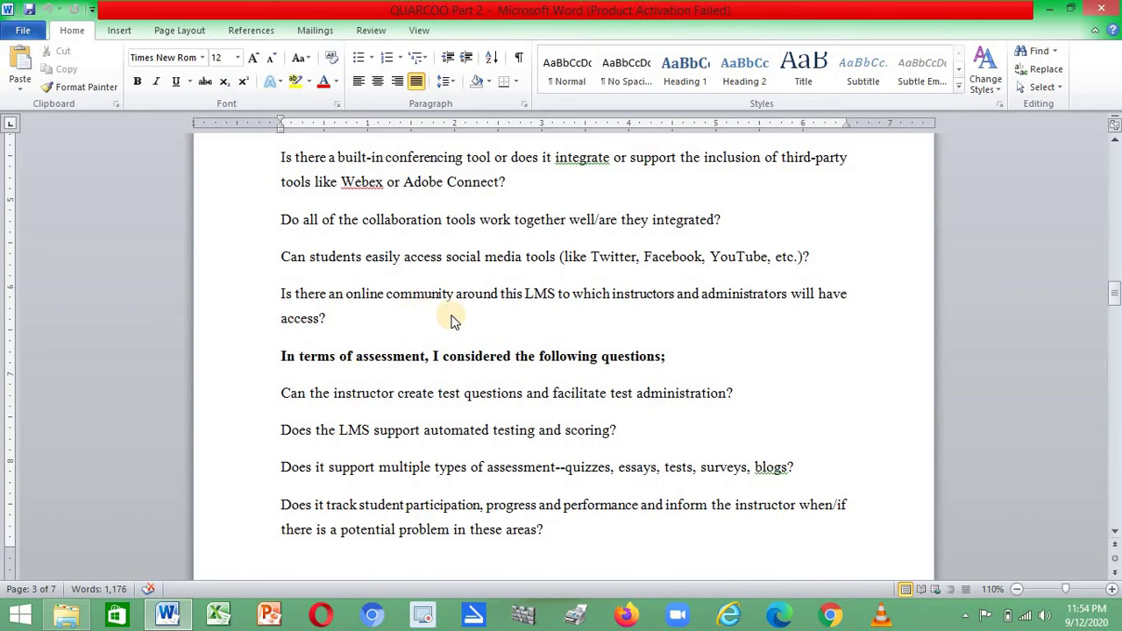
{"action": "key", "text": "ctrl+p"}
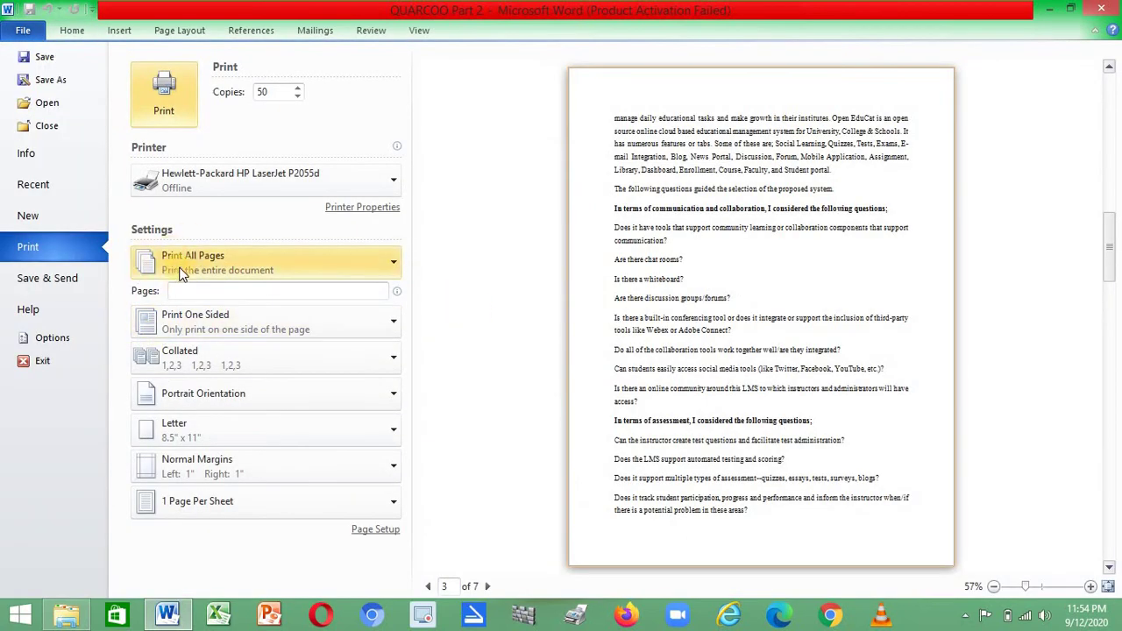
Switch the page range to Print Custom Range and enter pages 3-5
{"action": "left_click", "coordinate": [378, 261]}
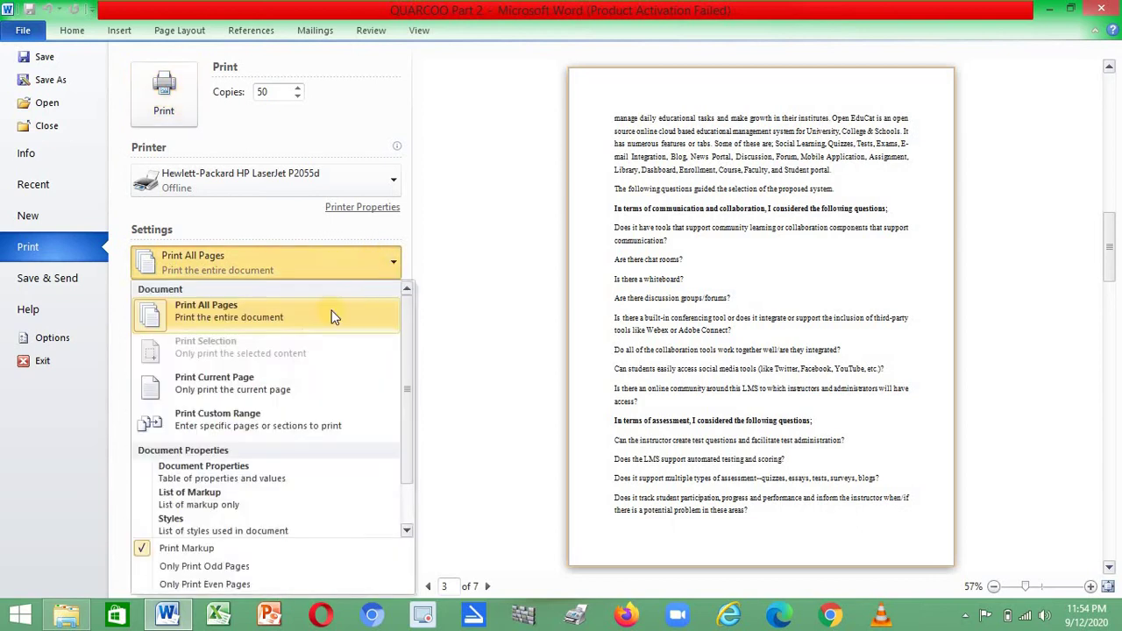
{"action": "left_click", "coordinate": [189, 383]}
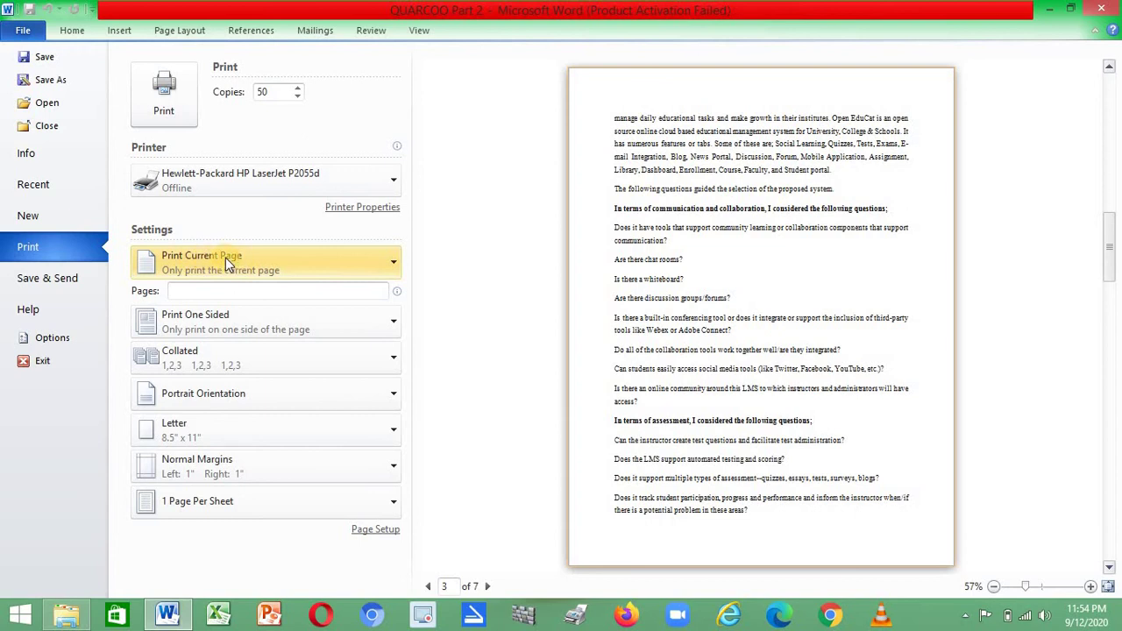
{"action": "left_click", "coordinate": [380, 259]}
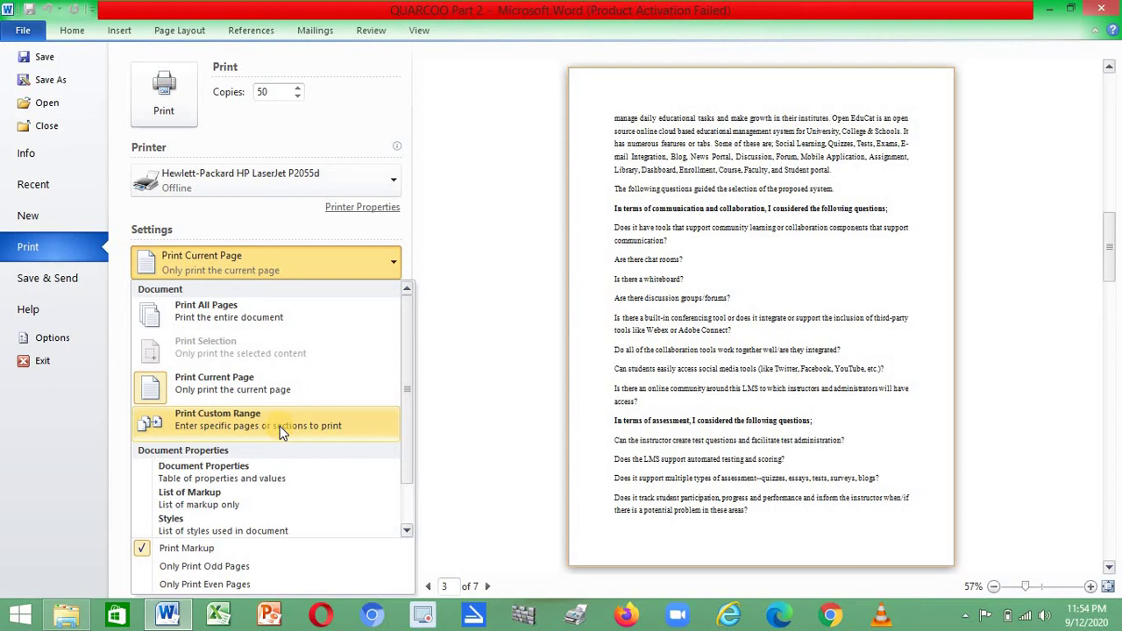
{"action": "left_click", "coordinate": [217, 424]}
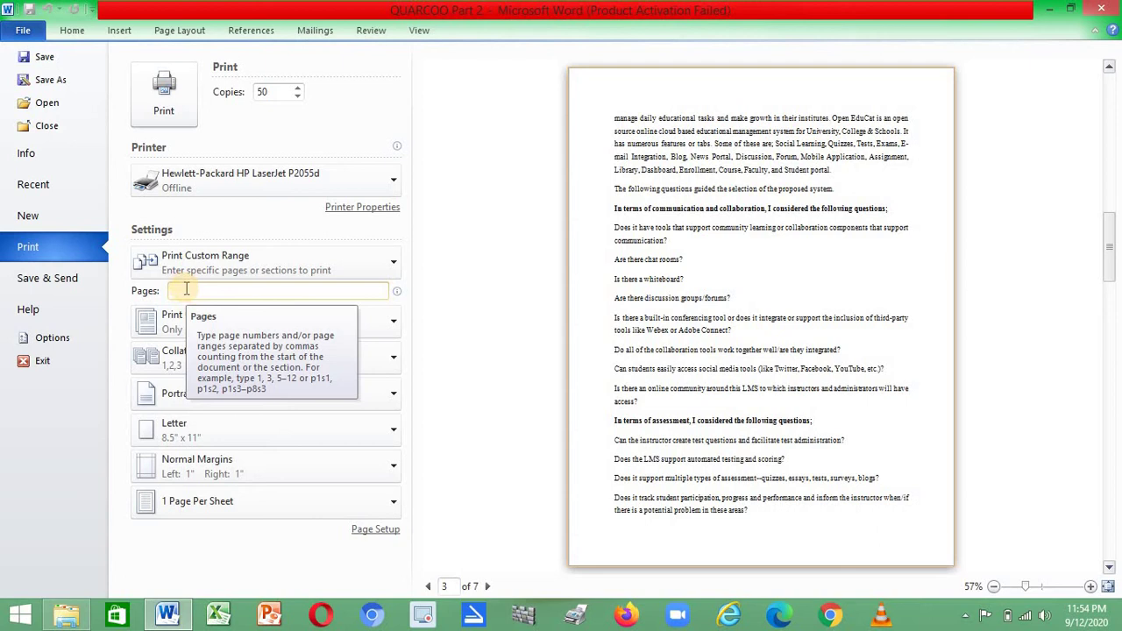
{"action": "type", "text": "3"}
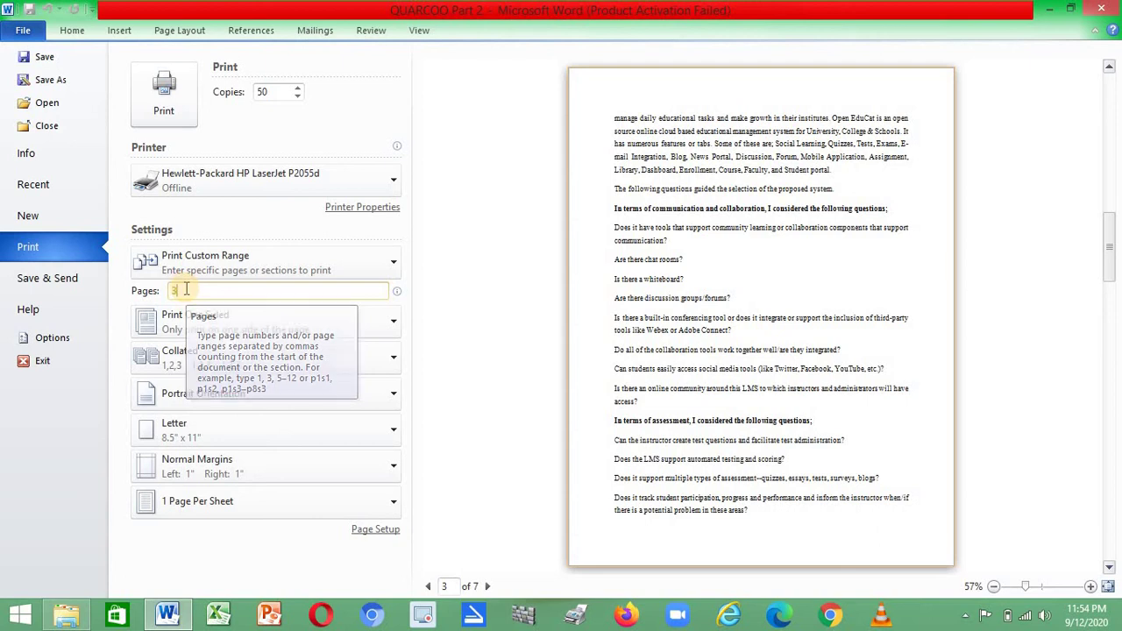
{"action": "type", "text": "-"}
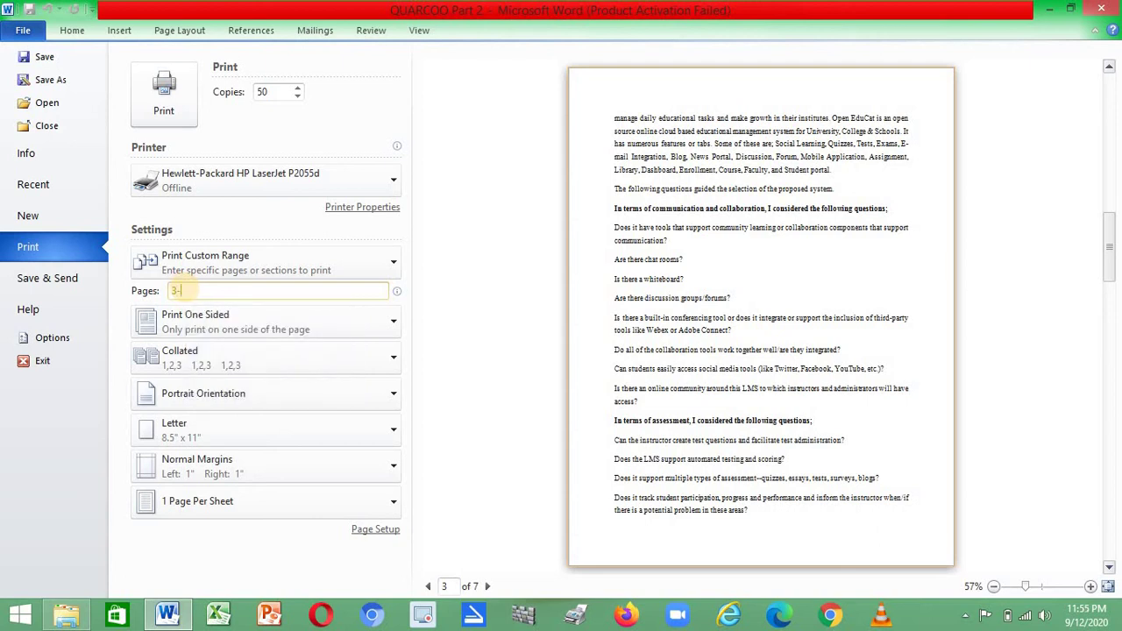
{"action": "type", "text": "5"}
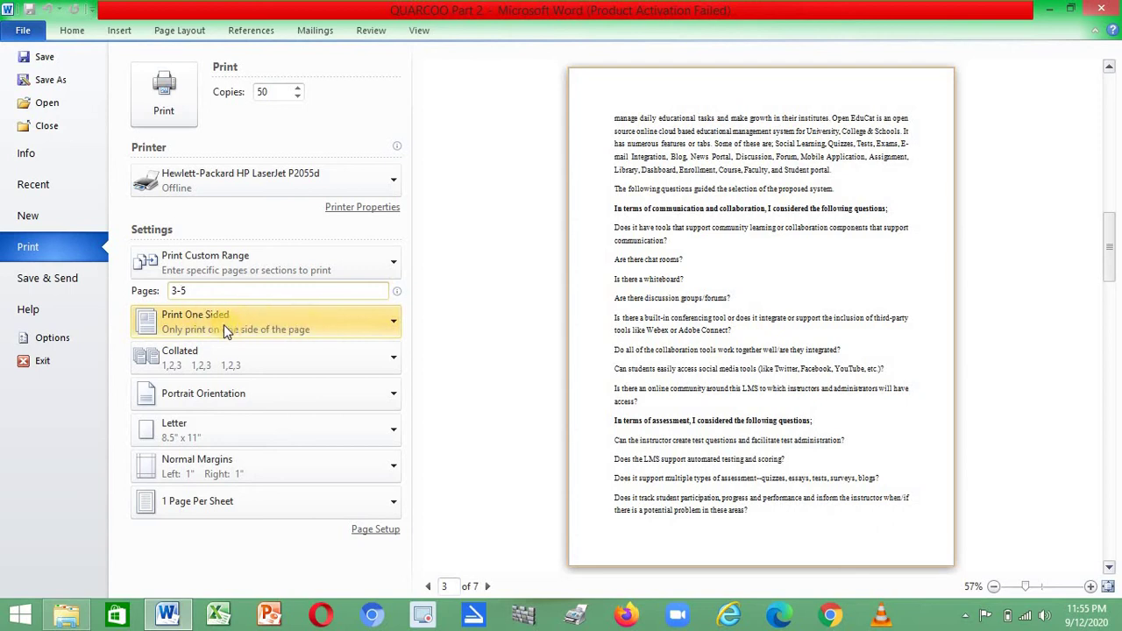
{"action": "left_click", "coordinate": [372, 326]}
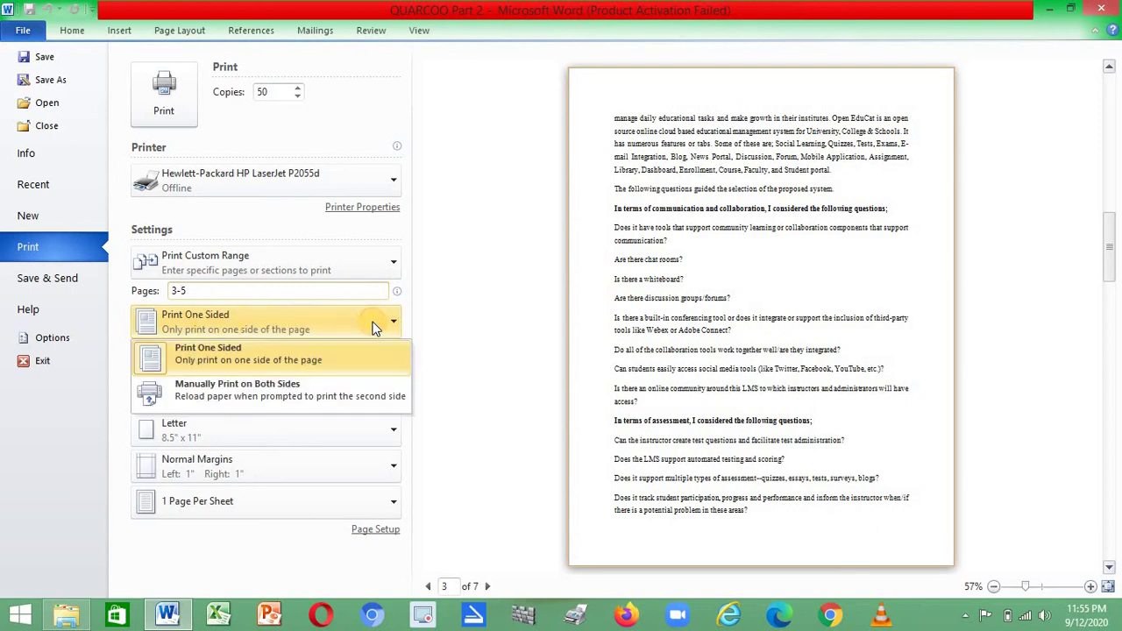
{"action": "left_click", "coordinate": [232, 355]}
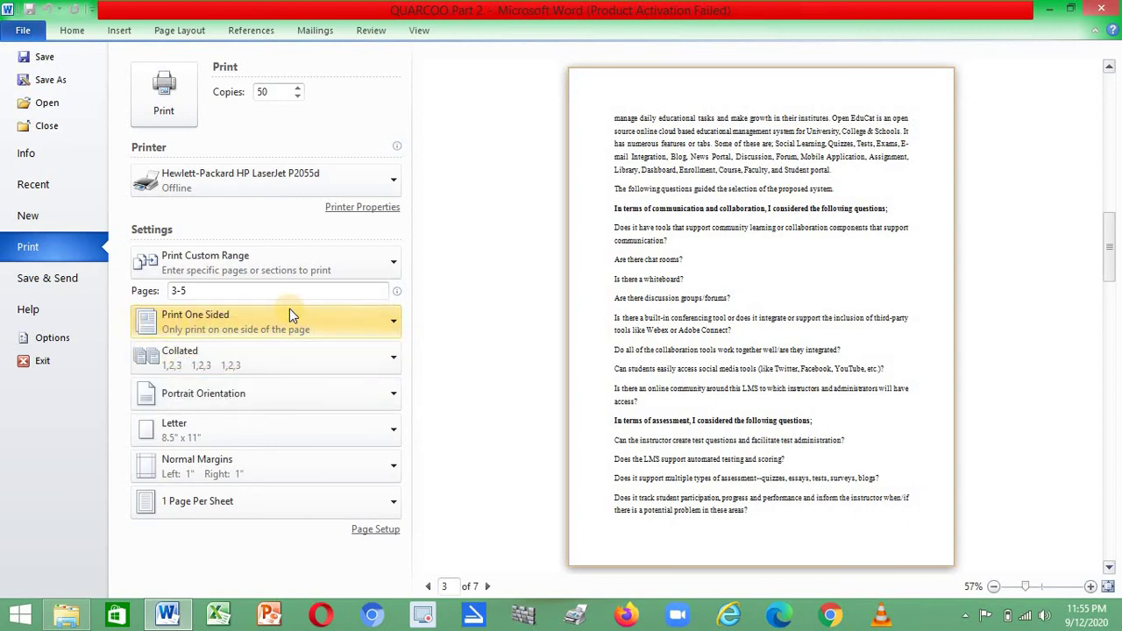
{"action": "left_click", "coordinate": [347, 326]}
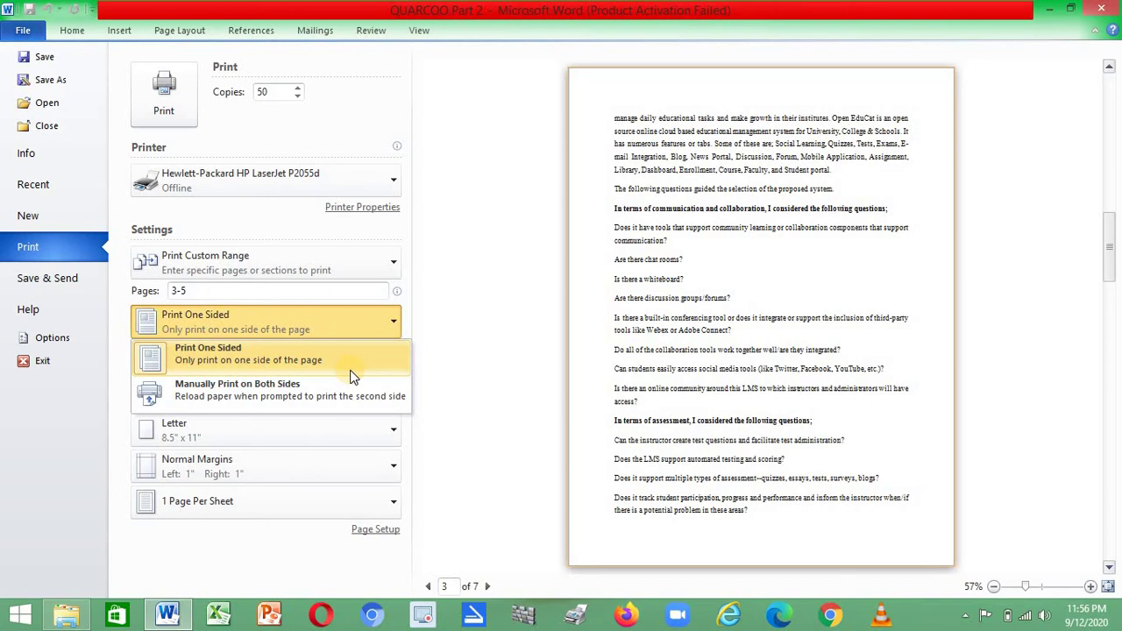
{"action": "left_click", "coordinate": [393, 354]}
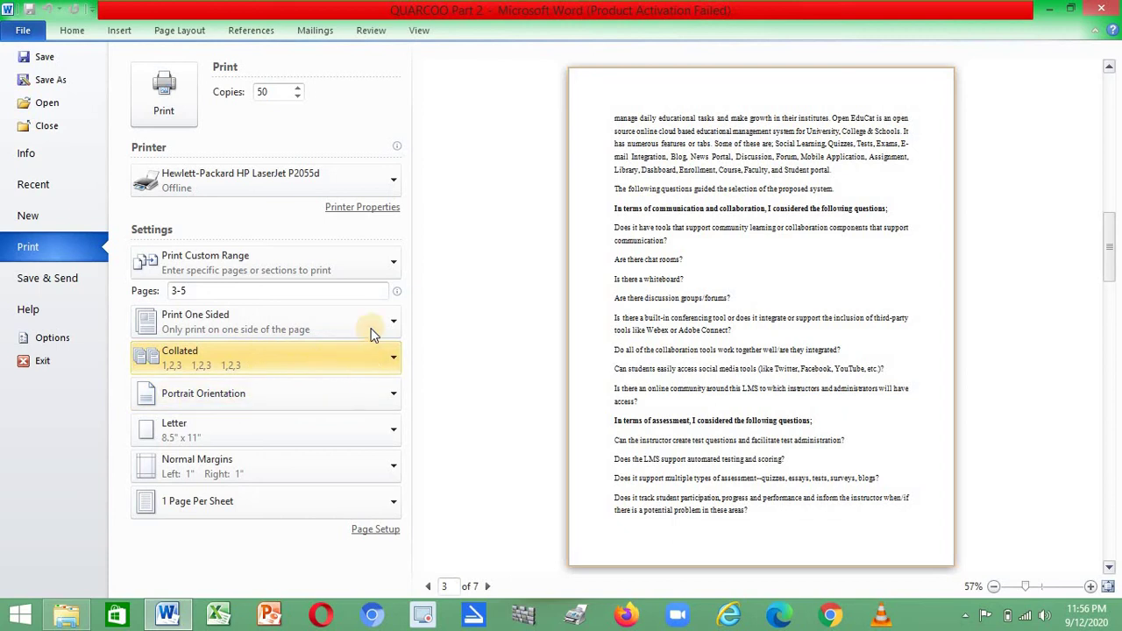
Change the number of copies from 50 to 5
{"action": "double_click", "coordinate": [284, 91]}
{"action": "key", "text": "BackSpace"}
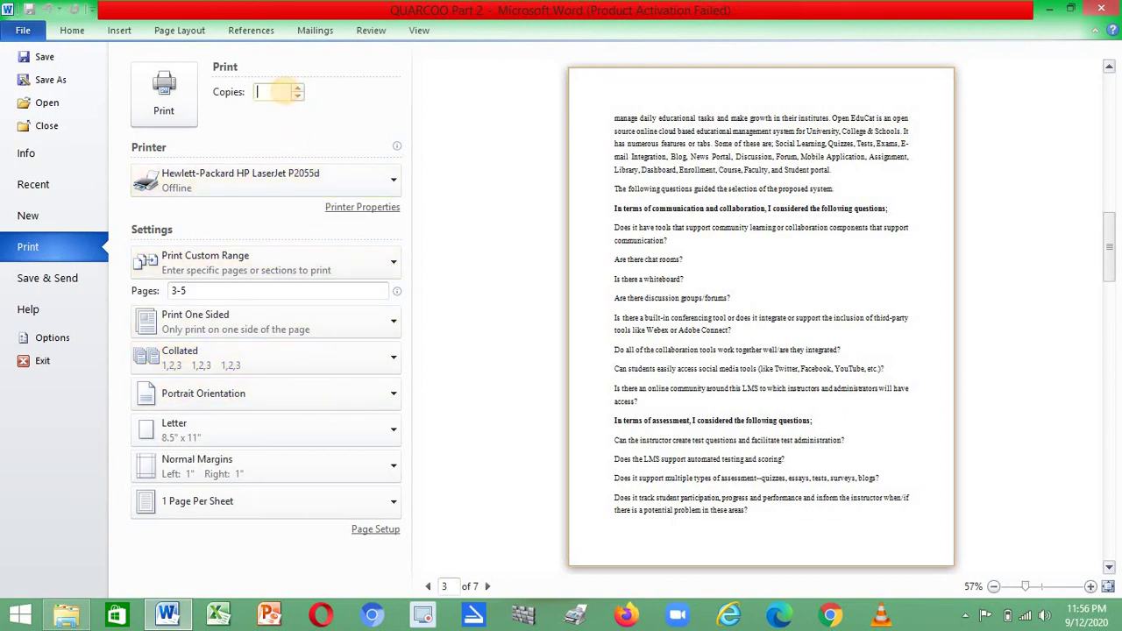
{"action": "type", "text": "5"}
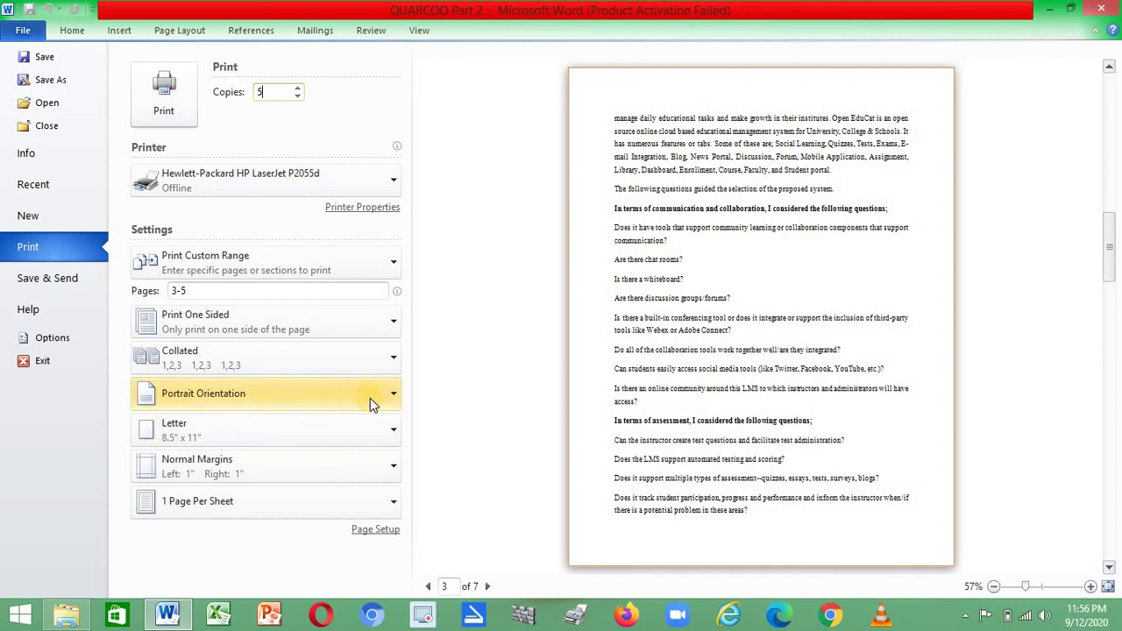
Toggle collation to Uncollated and back, leaving the copies Collated
{"action": "left_click", "coordinate": [392, 357]}
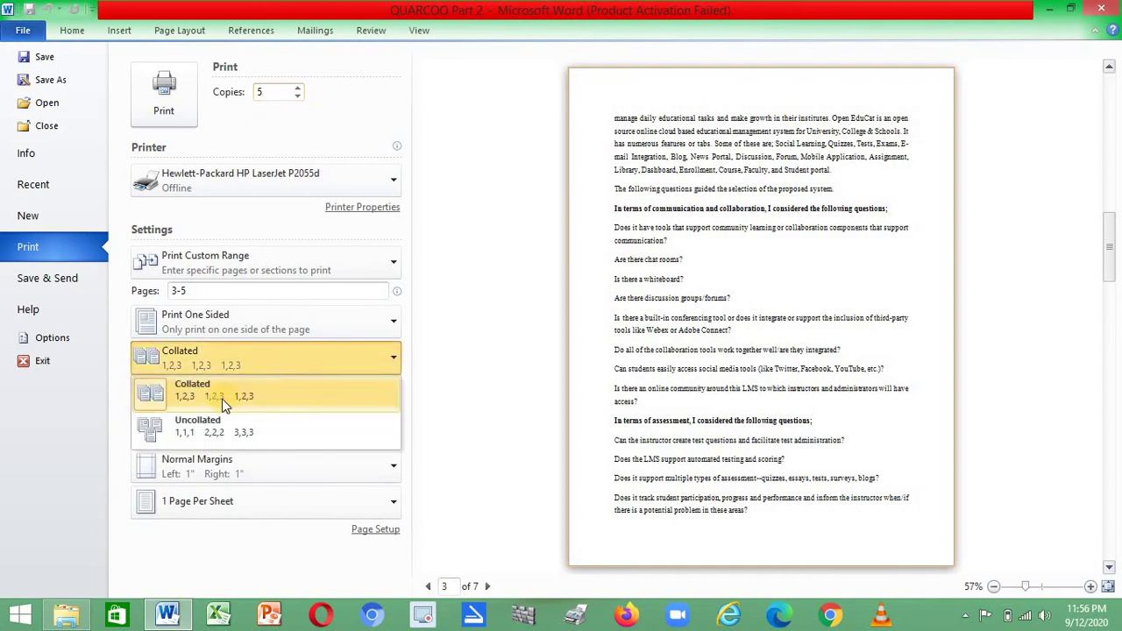
{"action": "left_click", "coordinate": [220, 401]}
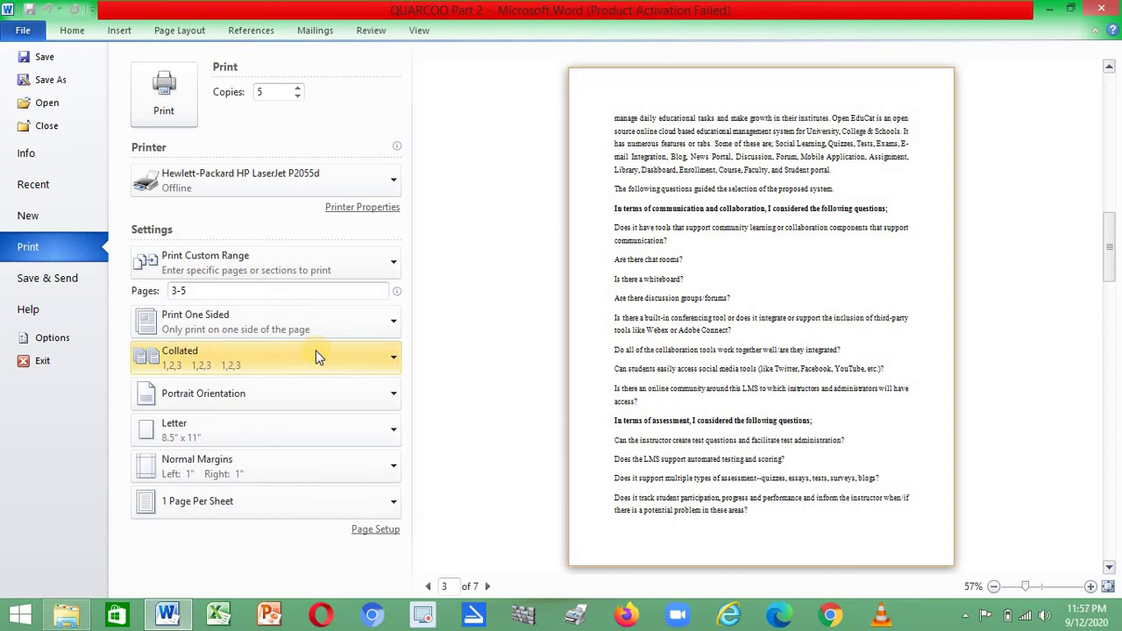
{"action": "left_click", "coordinate": [392, 358]}
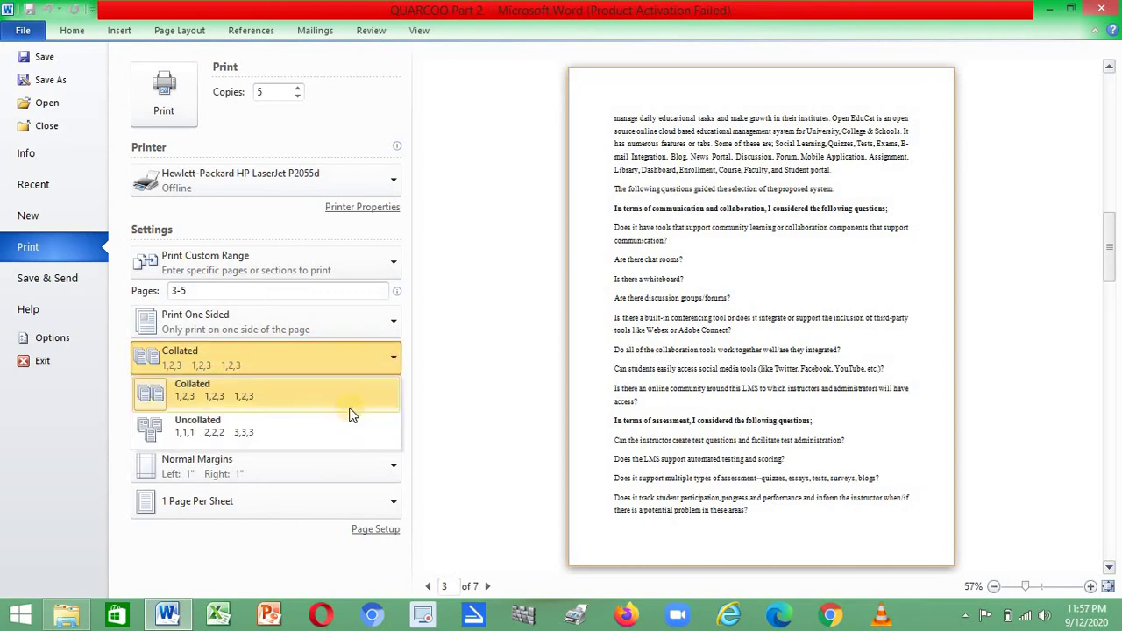
{"action": "left_click", "coordinate": [238, 427]}
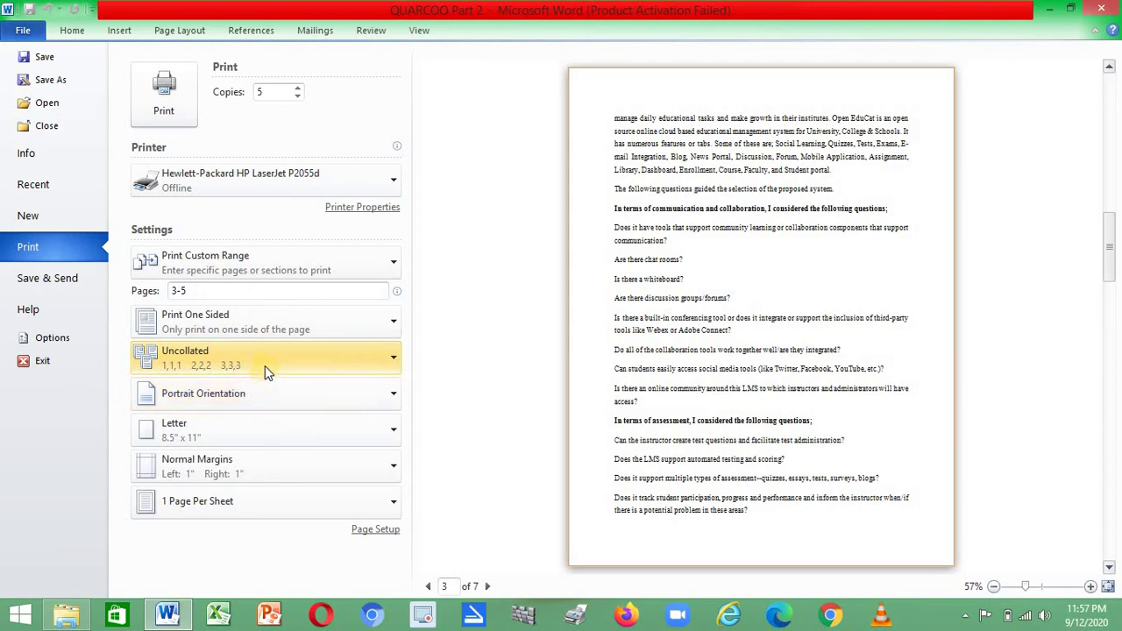
{"action": "left_click", "coordinate": [359, 357]}
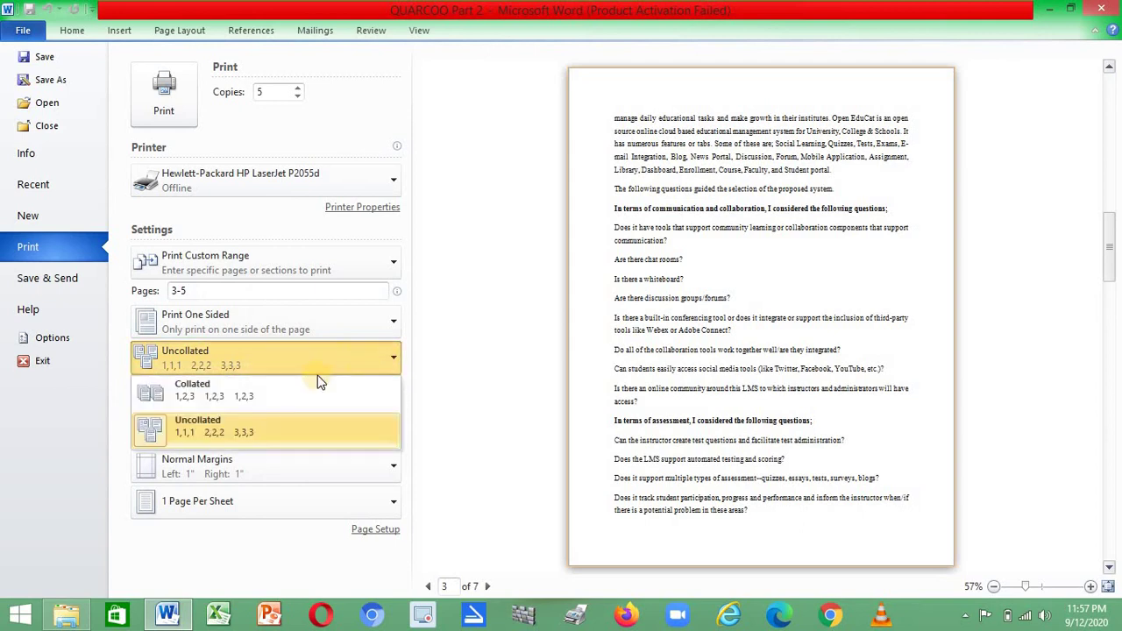
{"action": "left_click", "coordinate": [254, 391]}
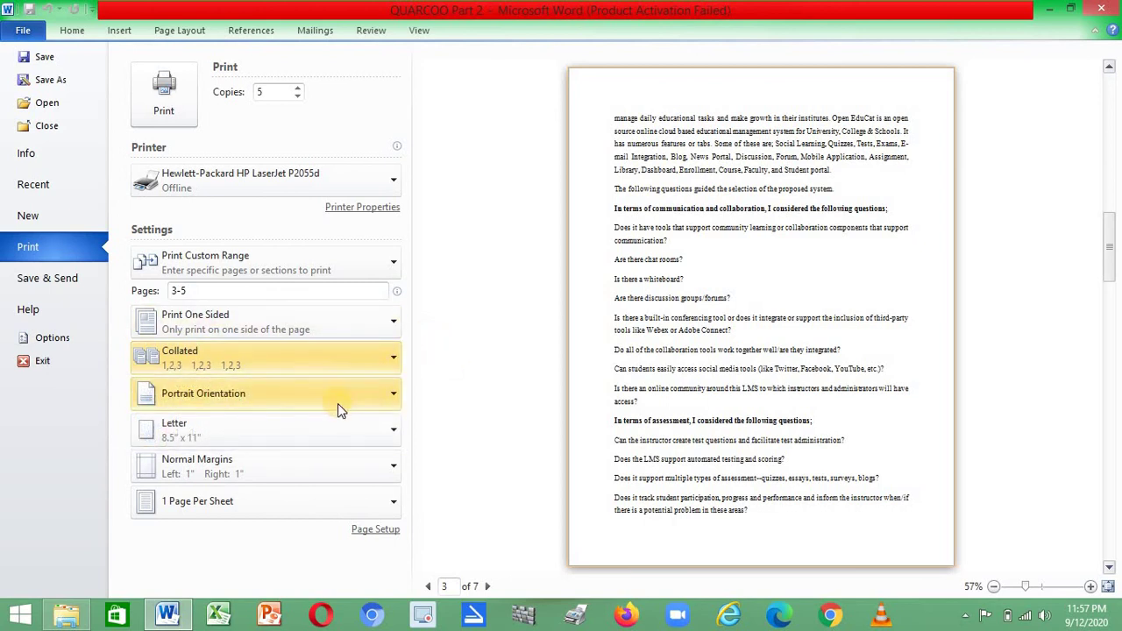
{"action": "left_click", "coordinate": [392, 403]}
{"action": "left_click", "coordinate": [282, 462]}
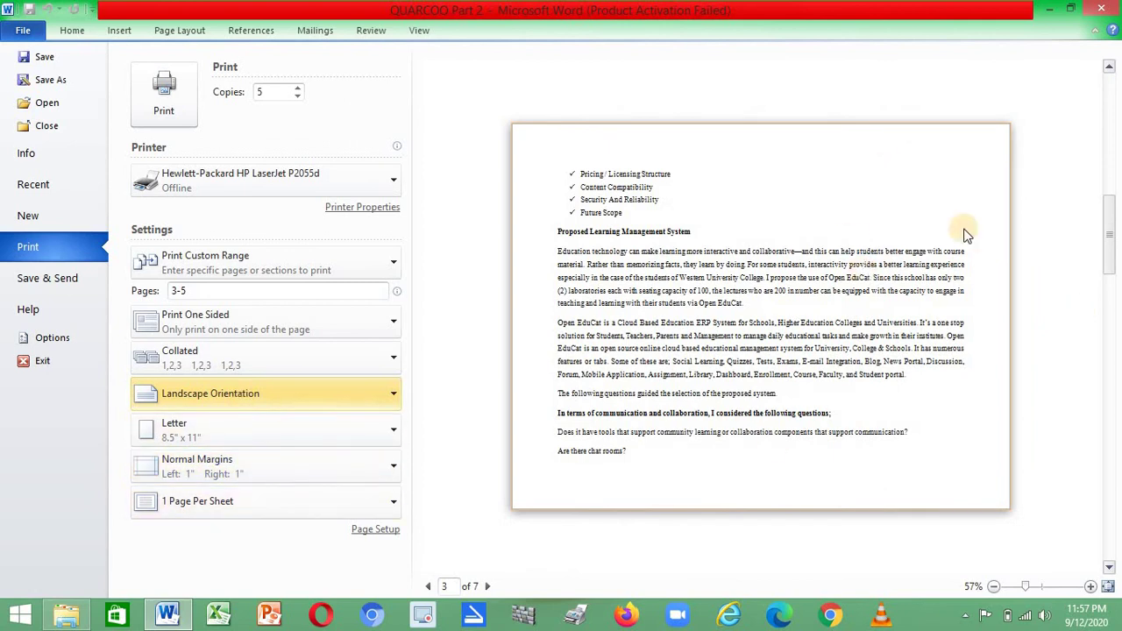
{"action": "left_click", "coordinate": [1090, 586]}
{"action": "left_click", "coordinate": [1090, 586]}
{"action": "left_click", "coordinate": [1091, 586]}
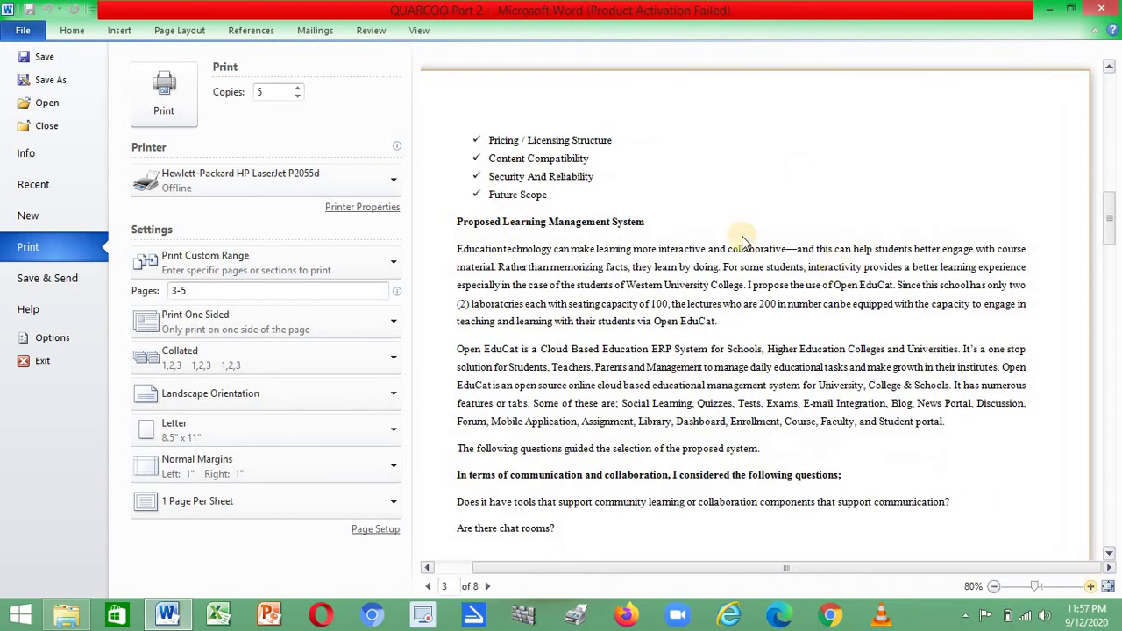
{"action": "left_click", "coordinate": [353, 393]}
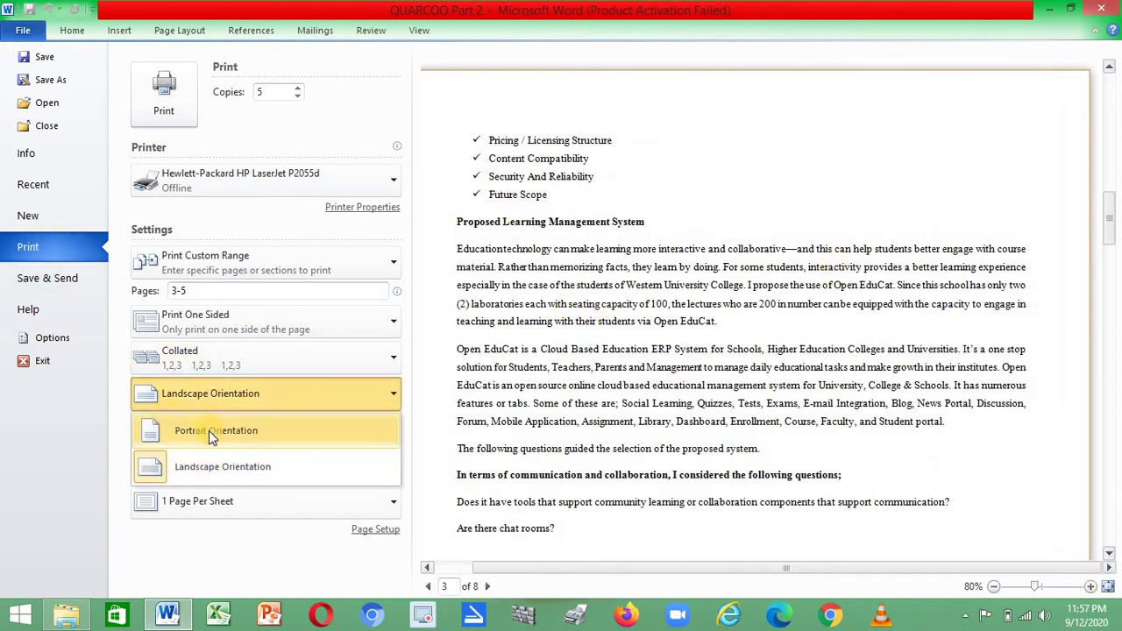
{"action": "left_click", "coordinate": [206, 431]}
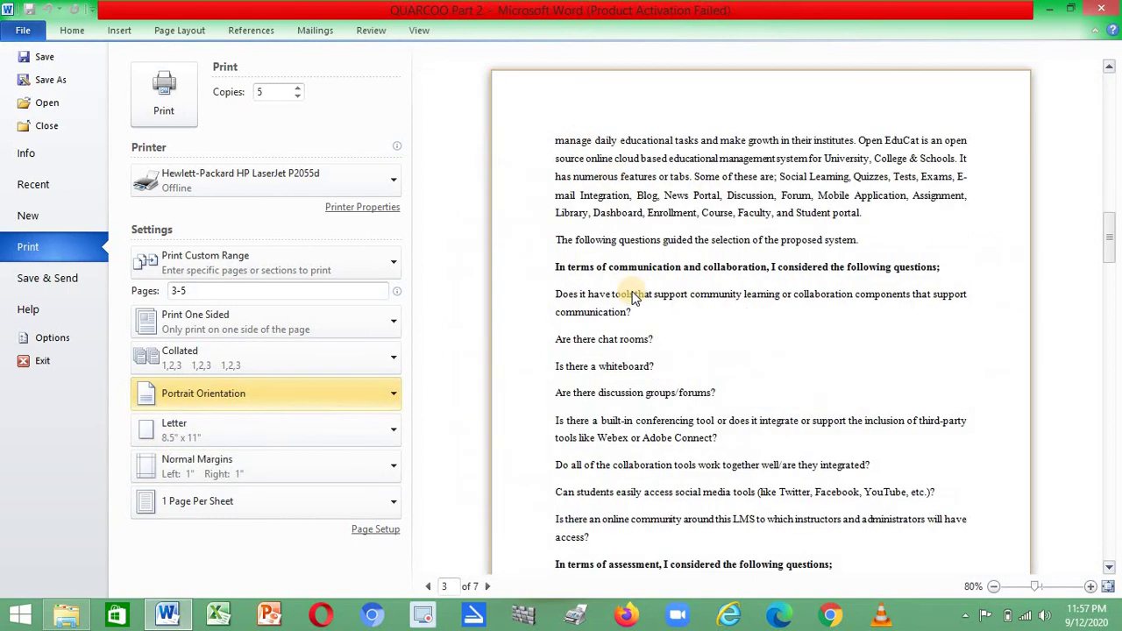
{"action": "left_click", "coordinate": [994, 586]}
{"action": "left_click", "coordinate": [994, 586]}
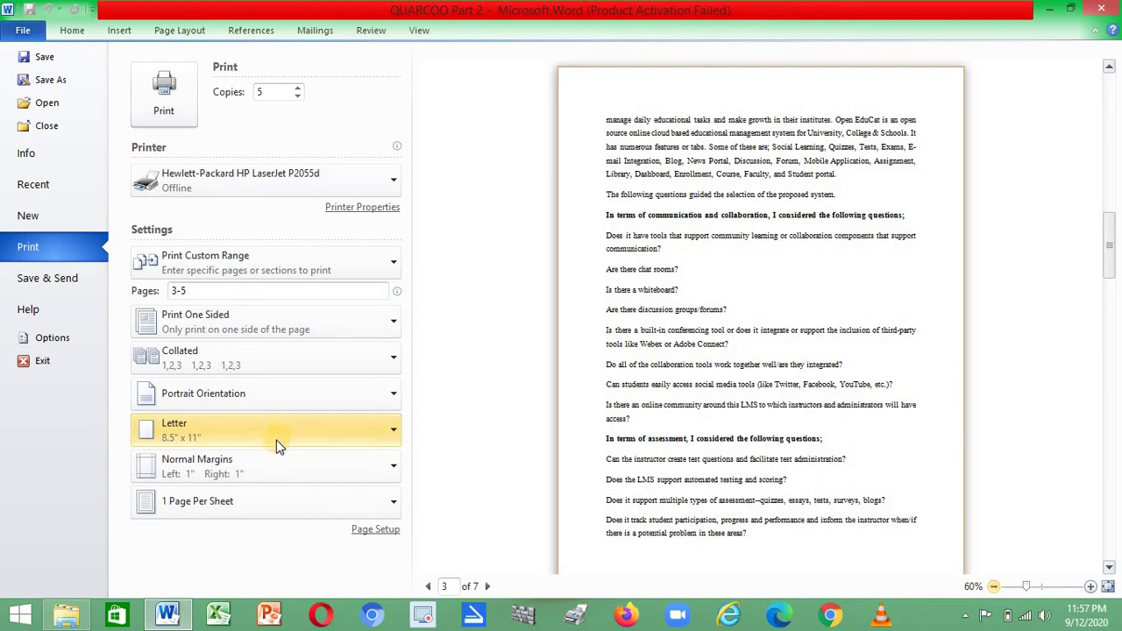
Set the paper size to A4 (8.27" × 11.69") and keep Normal margins
{"action": "left_click", "coordinate": [364, 433]}
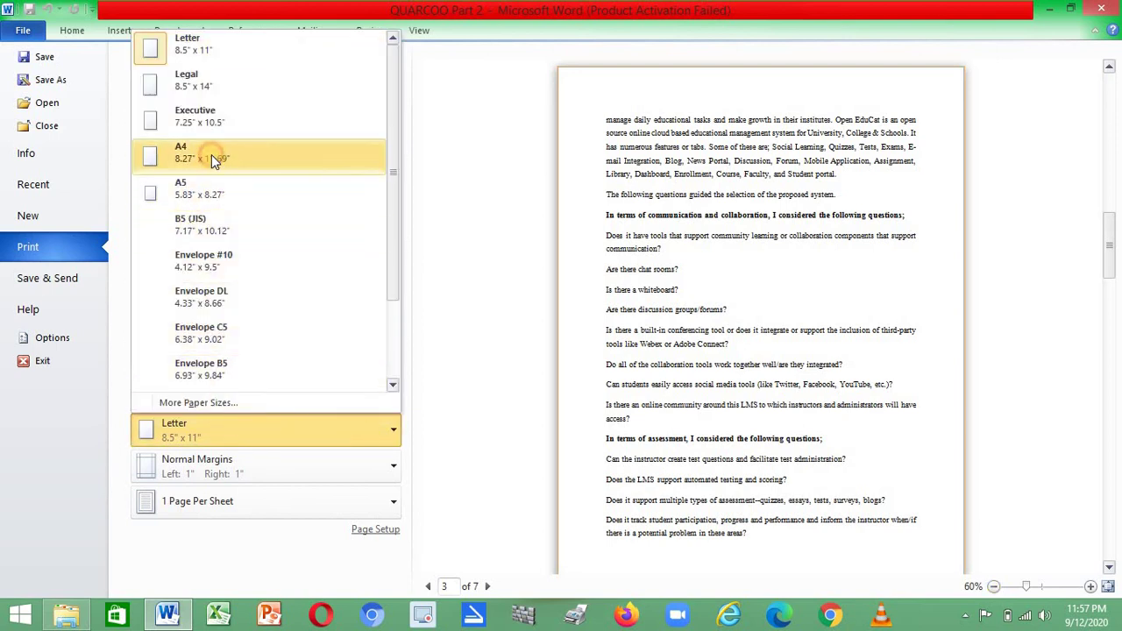
{"action": "left_click", "coordinate": [211, 154]}
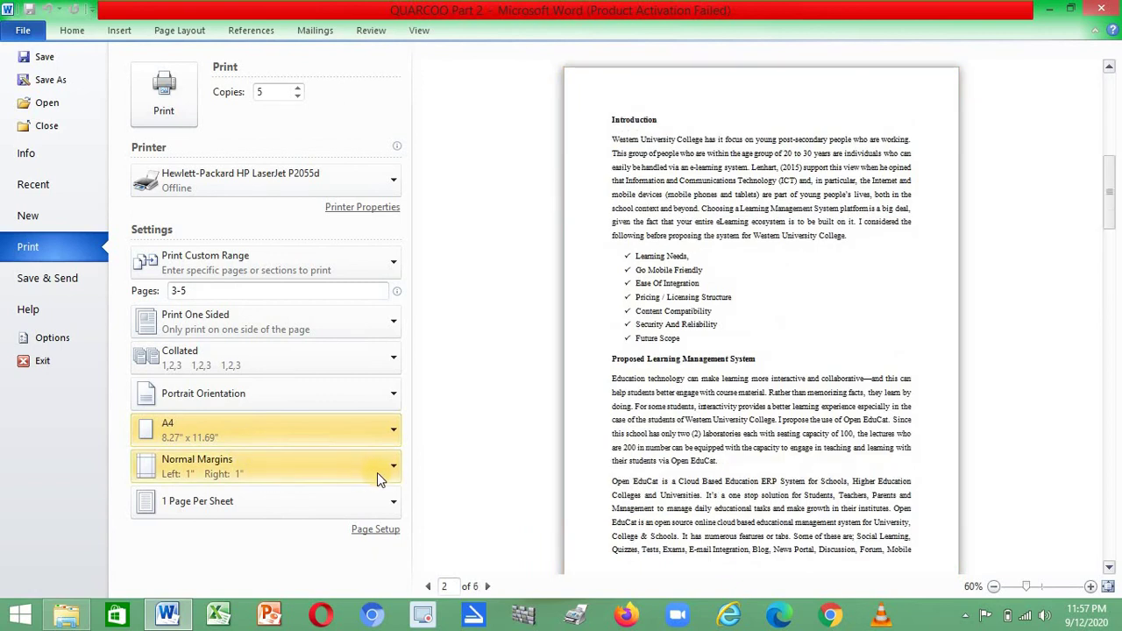
{"action": "left_click", "coordinate": [381, 468]}
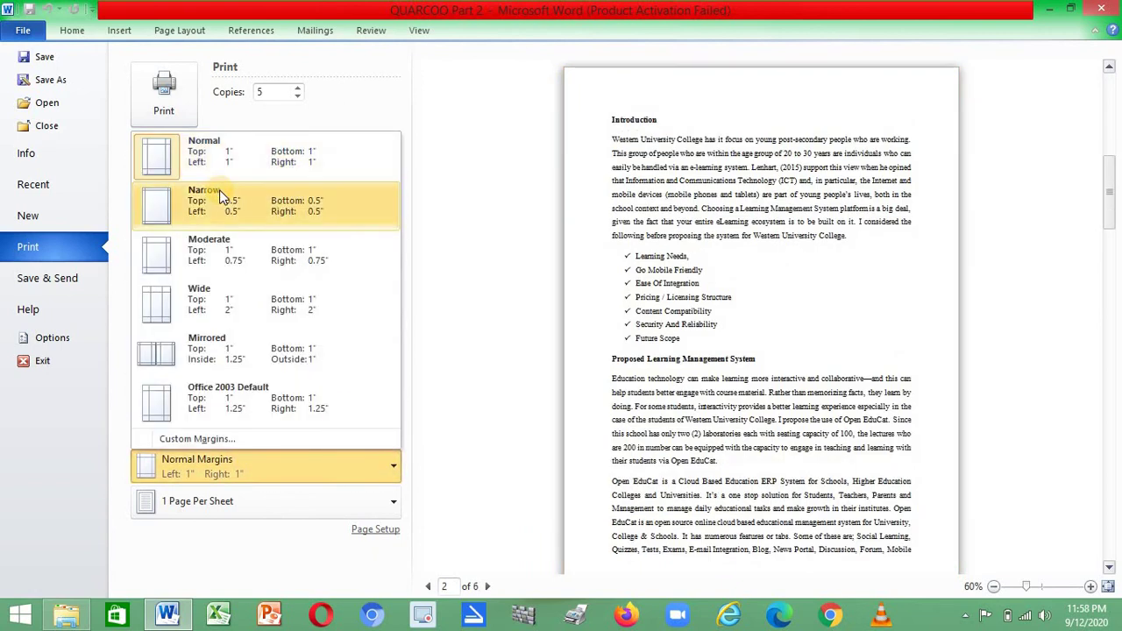
{"action": "left_click", "coordinate": [193, 465]}
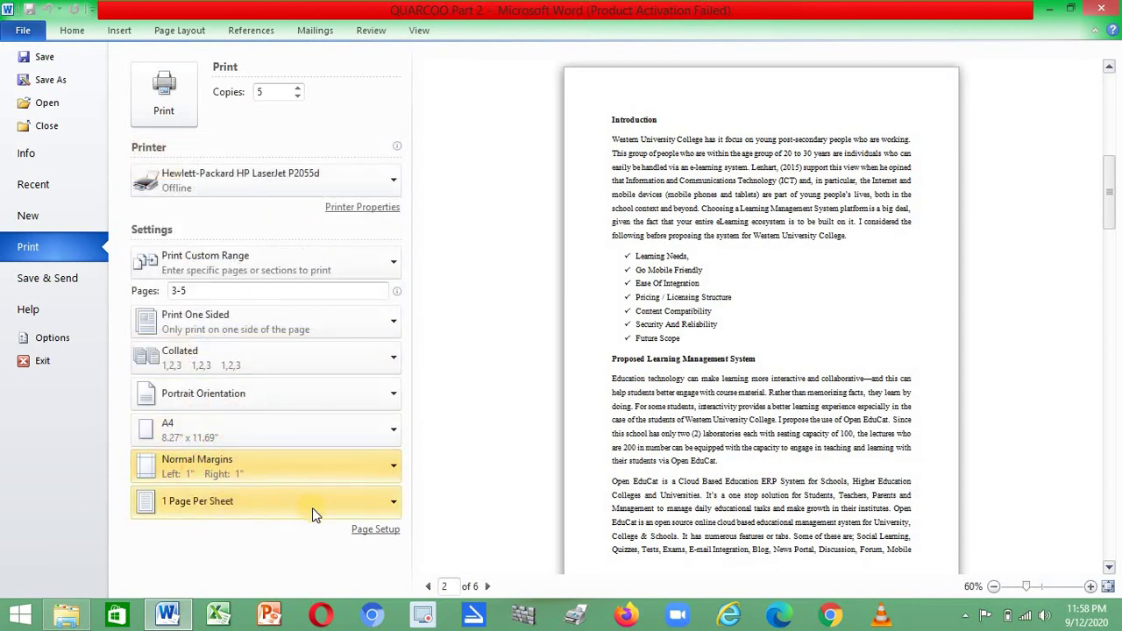
{"action": "left_click", "coordinate": [378, 498]}
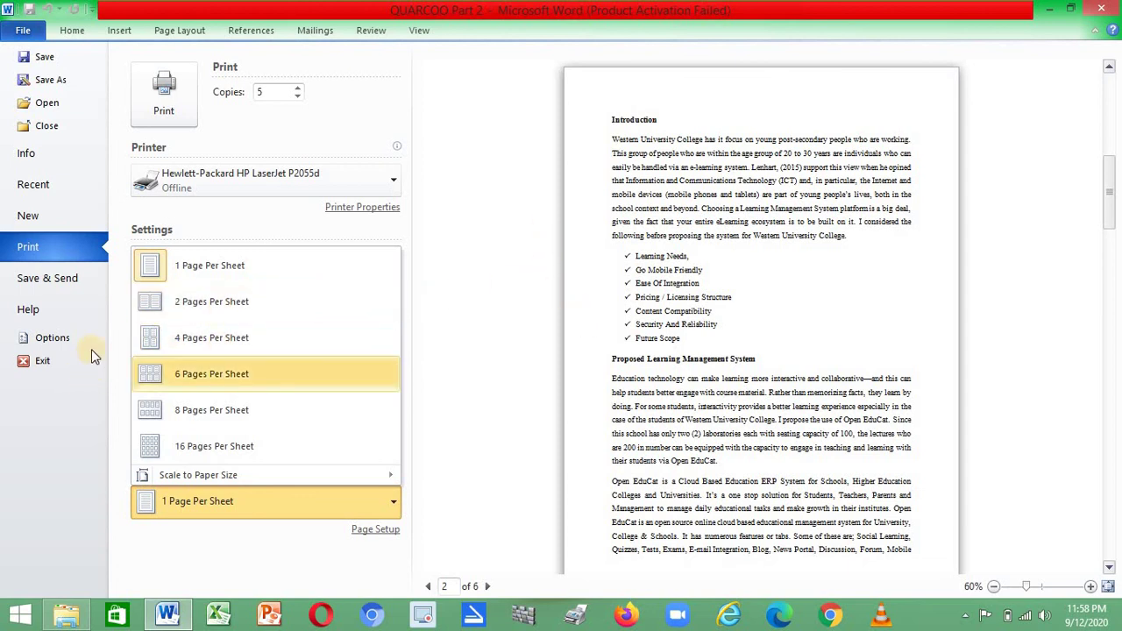
Restore 1 Page Per Sheet after trying 2 Pages Per Sheet, then print the job
{"action": "left_click", "coordinate": [154, 308]}
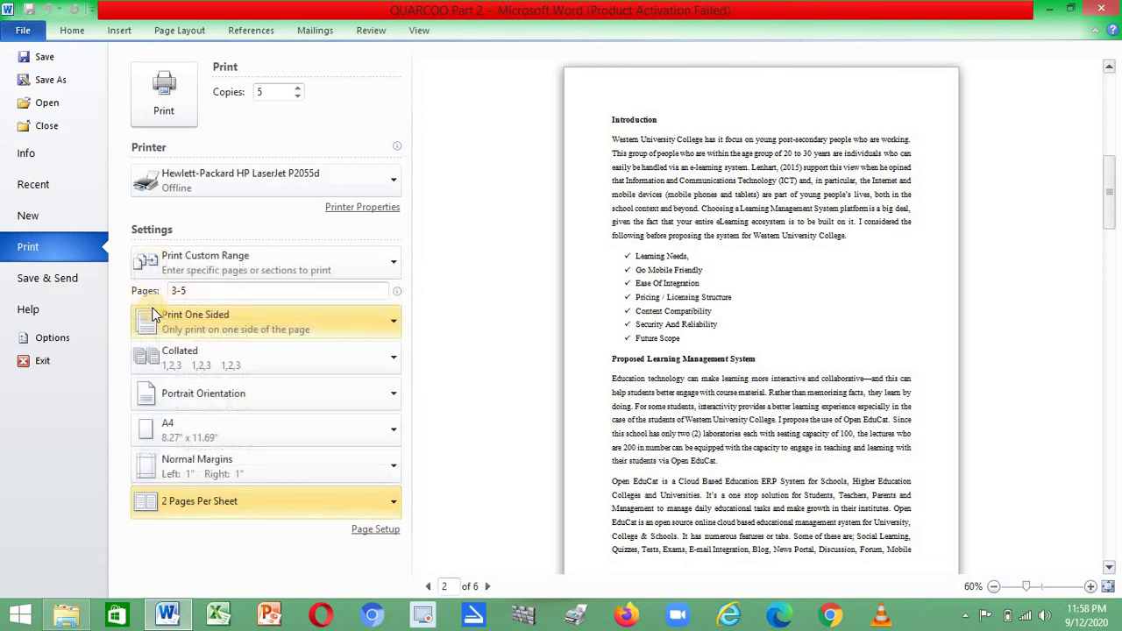
{"action": "left_click", "coordinate": [207, 497]}
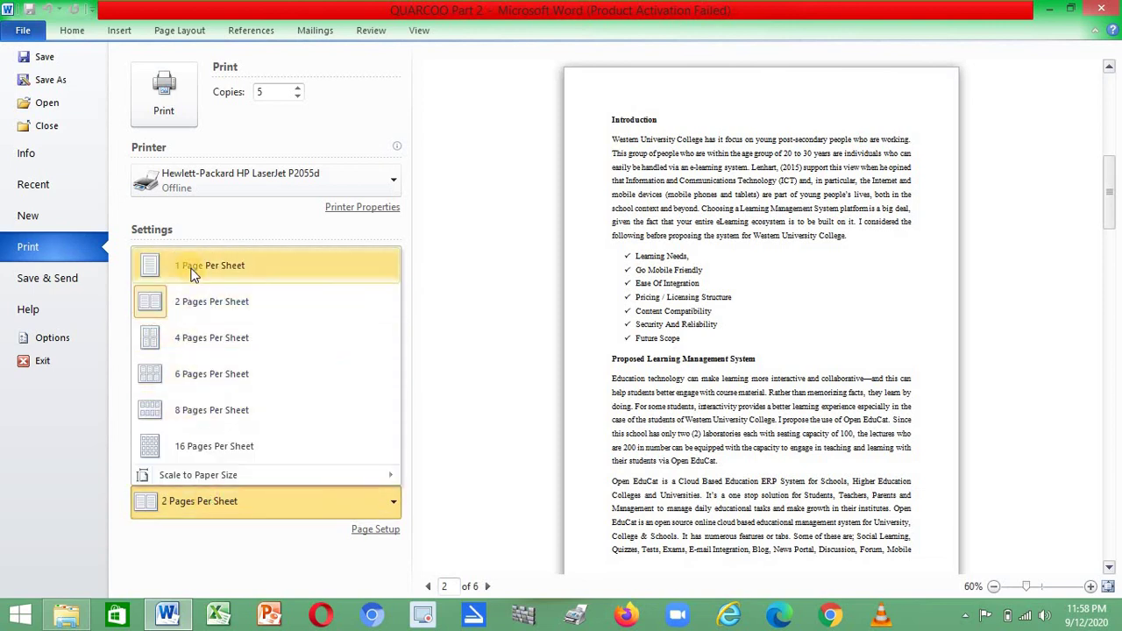
{"action": "left_click", "coordinate": [192, 272]}
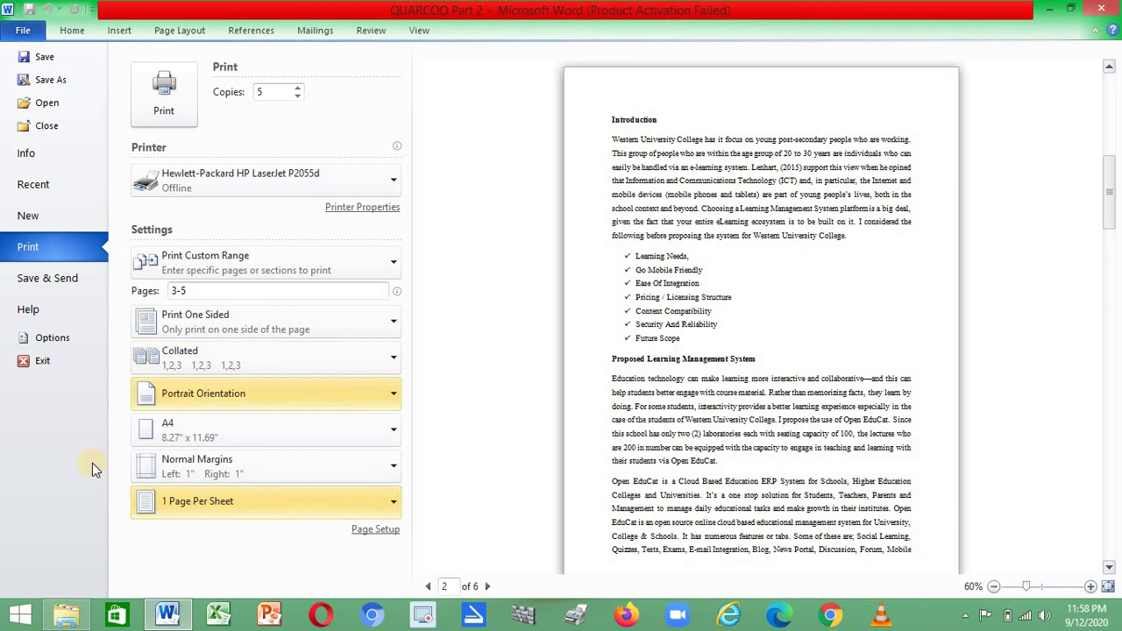
{"action": "left_click", "coordinate": [166, 92]}
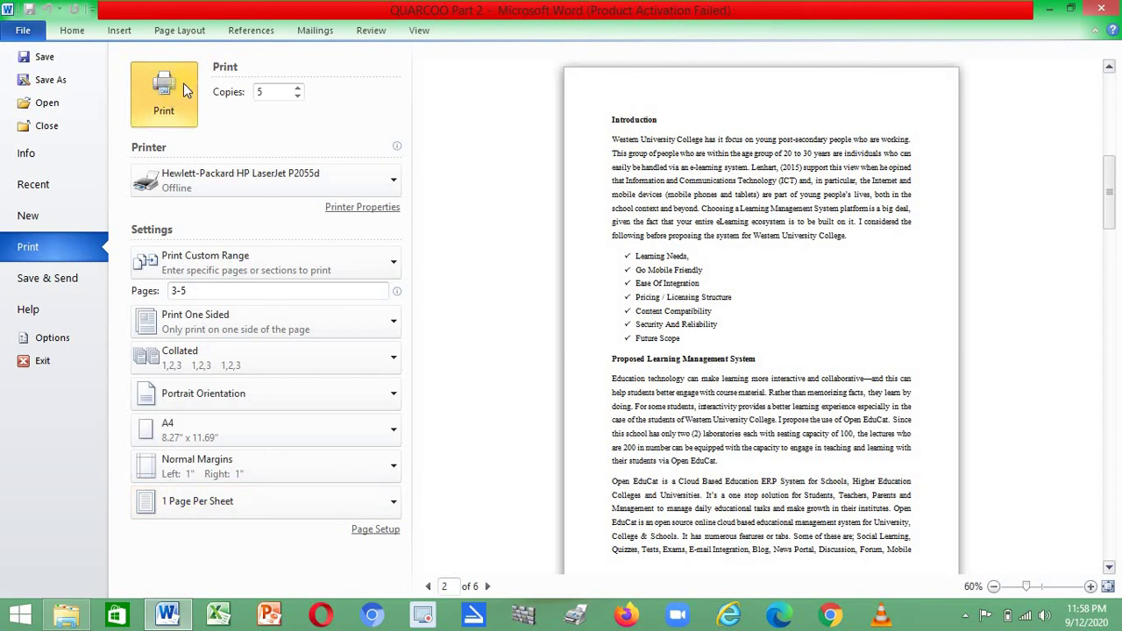